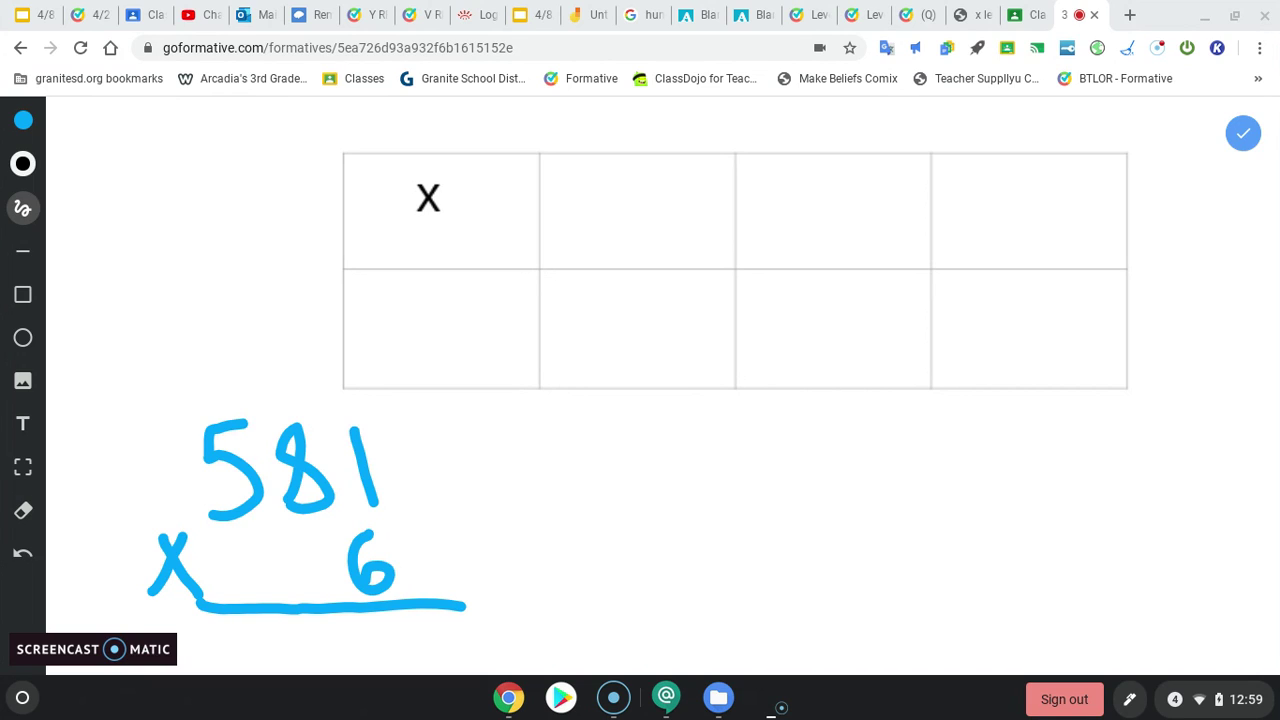
Draw an arrow pointing at 581 and write '500+' beside it
drag(88, 378, 162, 430)
mouse_move(150, 400)
mouse_down()
mouse_move(160, 425)
mouse_move(120, 444)
mouse_up()
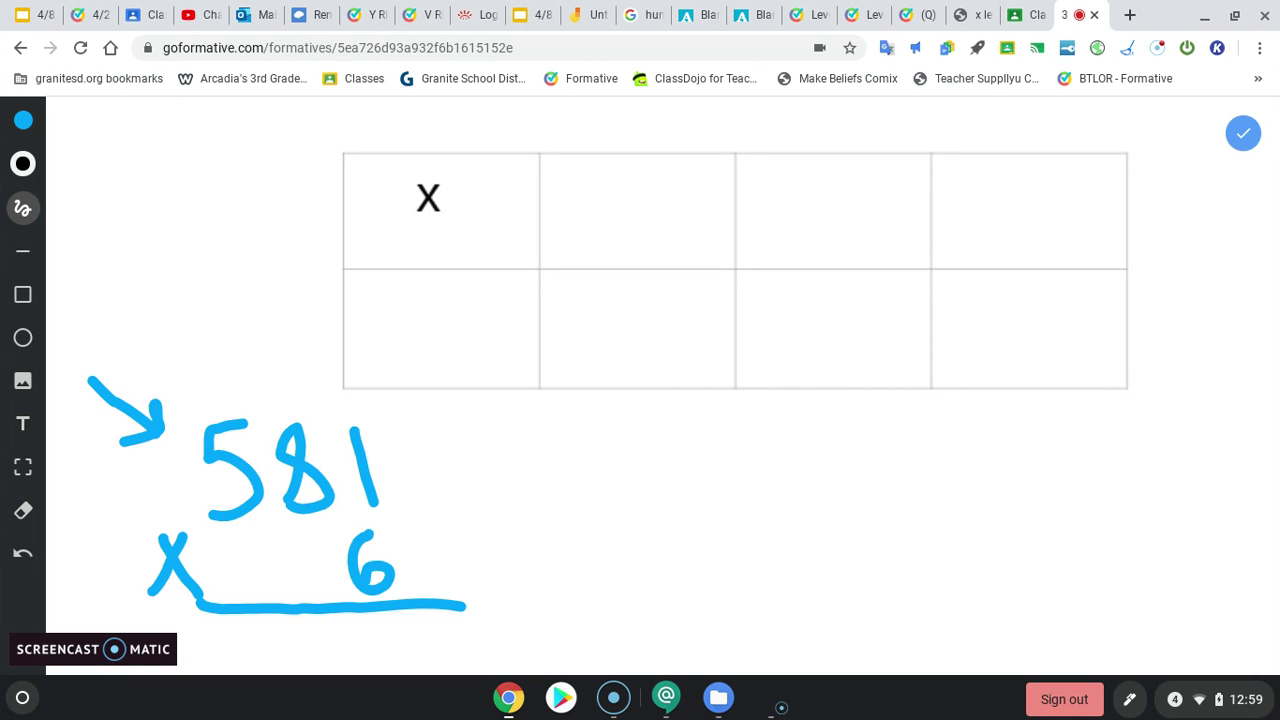
mouse_move(588, 442)
mouse_down()
mouse_move(548, 470)
mouse_move(546, 515)
mouse_move(614, 505)
mouse_move(628, 446)
mouse_move(684, 452)
mouse_up()
mouse_move(252, 420)
mouse_down()
mouse_move(202, 448)
mouse_move(212, 516)
mouse_up()
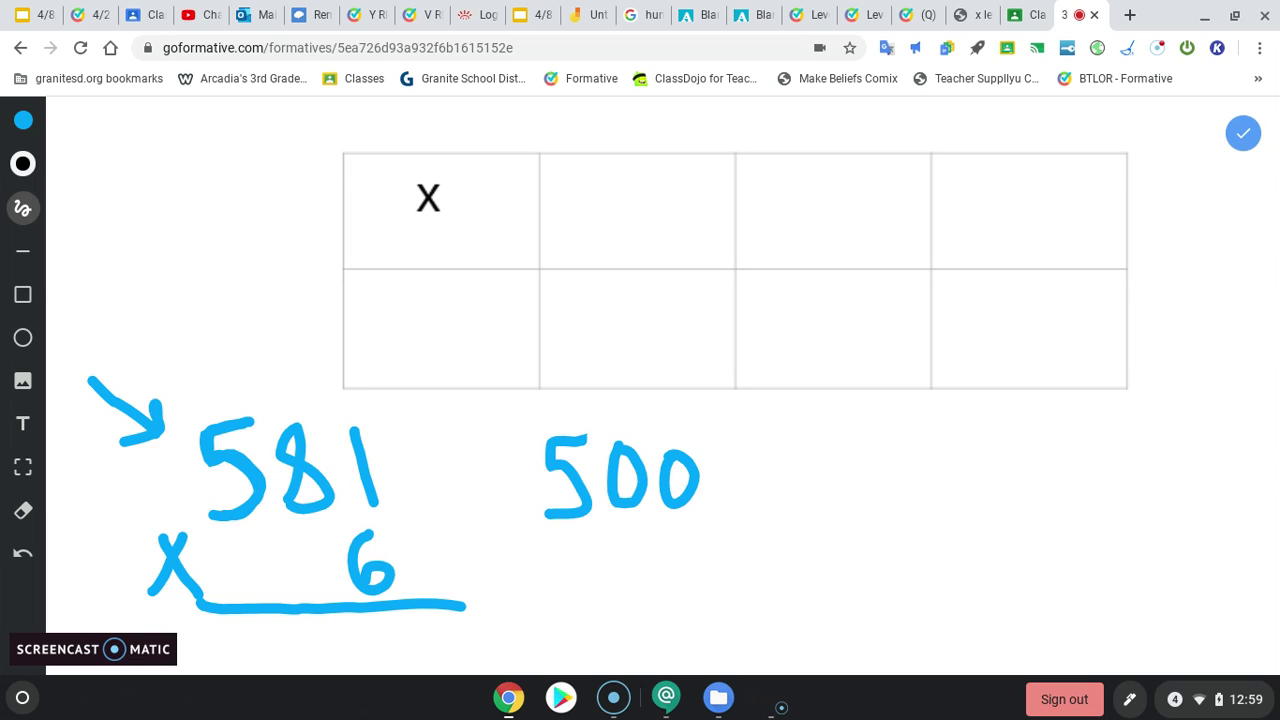
drag(736, 444, 737, 496)
drag(704, 482, 758, 482)
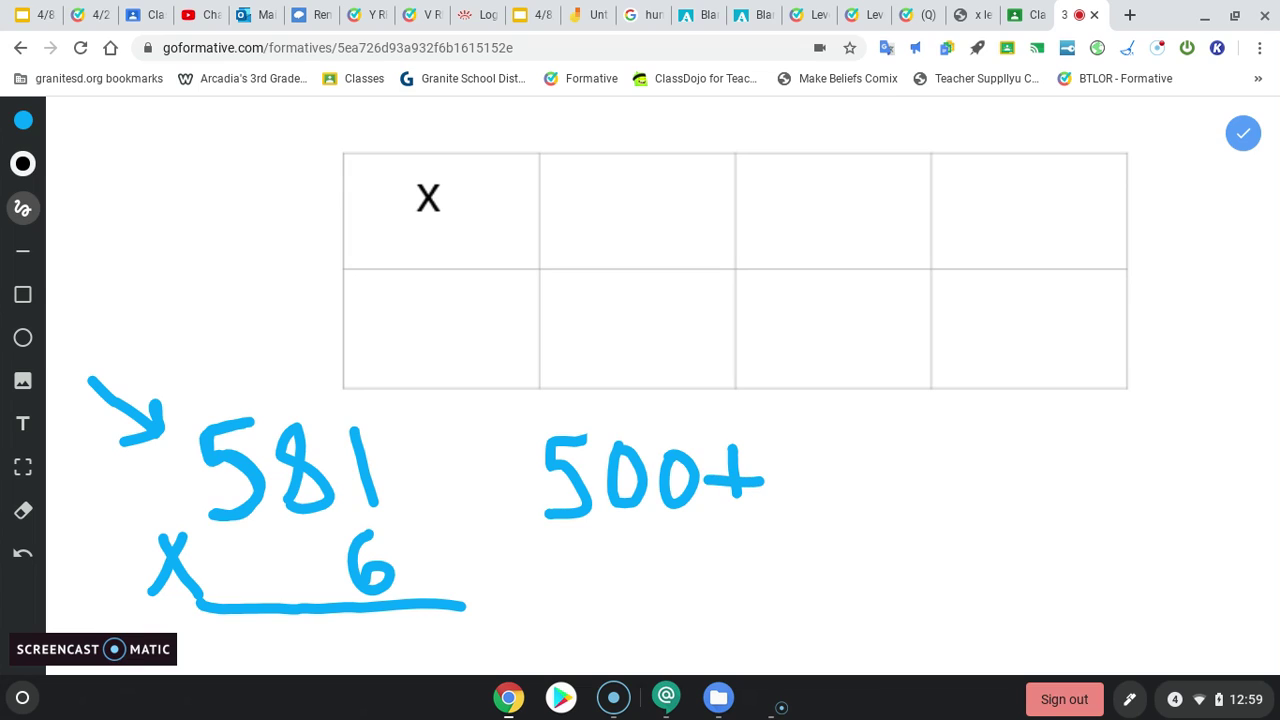
mouse_move(280, 500)
mouse_down()
mouse_move(308, 474)
mouse_move(292, 455)
mouse_move(290, 512)
mouse_up()
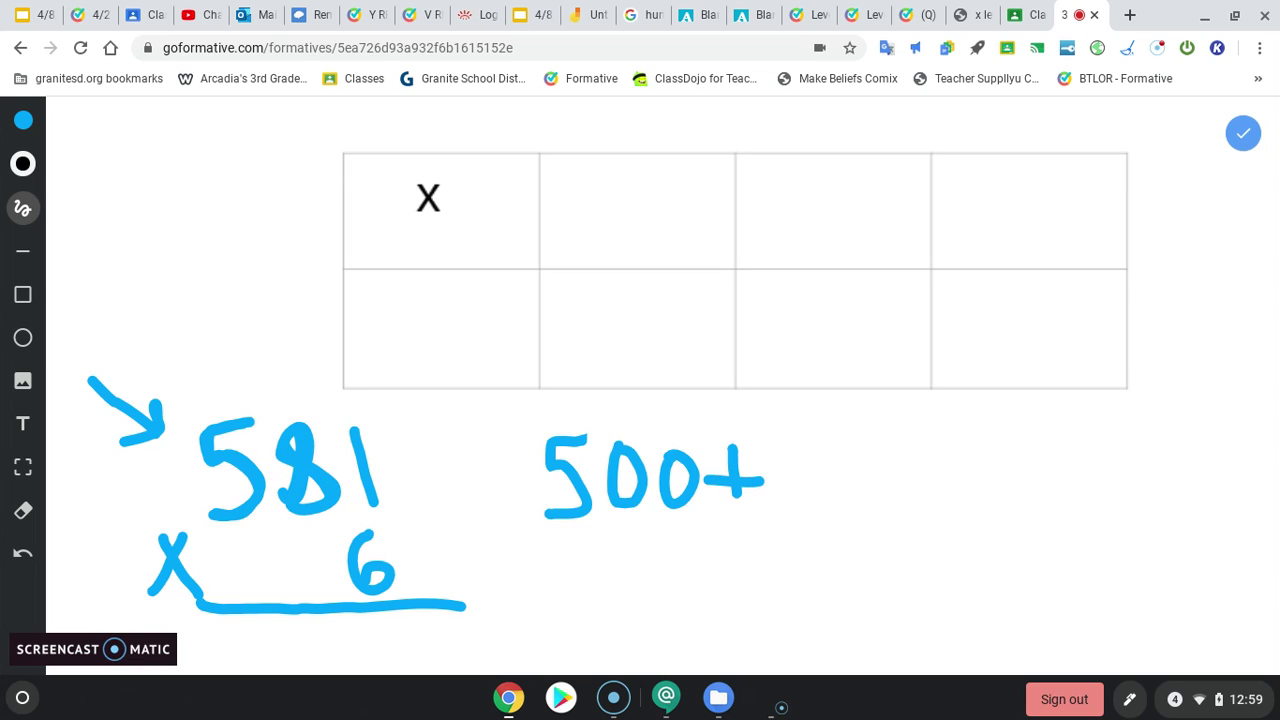
Complete the expanded form 500+80+1 and start writing 500 in the grid's top row
mouse_move(818, 436)
mouse_down()
mouse_move(800, 486)
mouse_move(818, 432)
mouse_up()
mouse_move(862, 446)
mouse_down()
mouse_move(896, 470)
mouse_move(880, 450)
mouse_up()
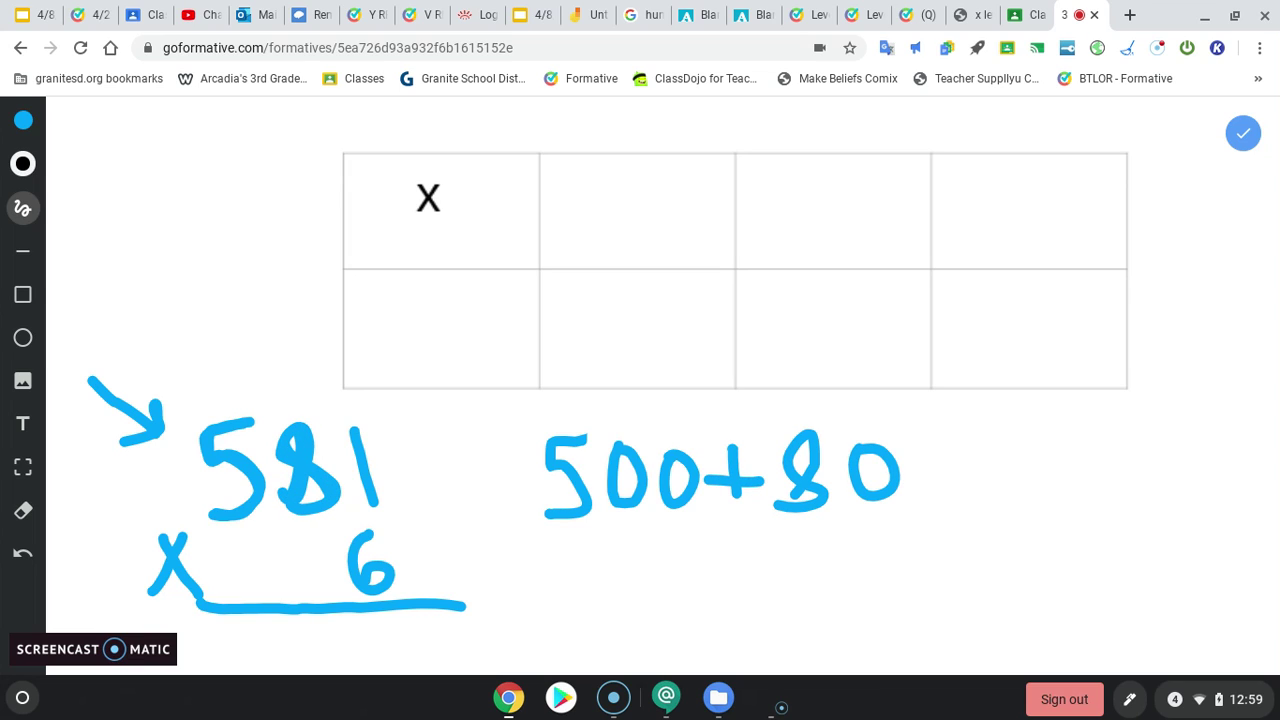
drag(352, 419, 368, 502)
drag(958, 430, 957, 492)
drag(916, 478, 975, 475)
drag(1026, 442, 1034, 514)
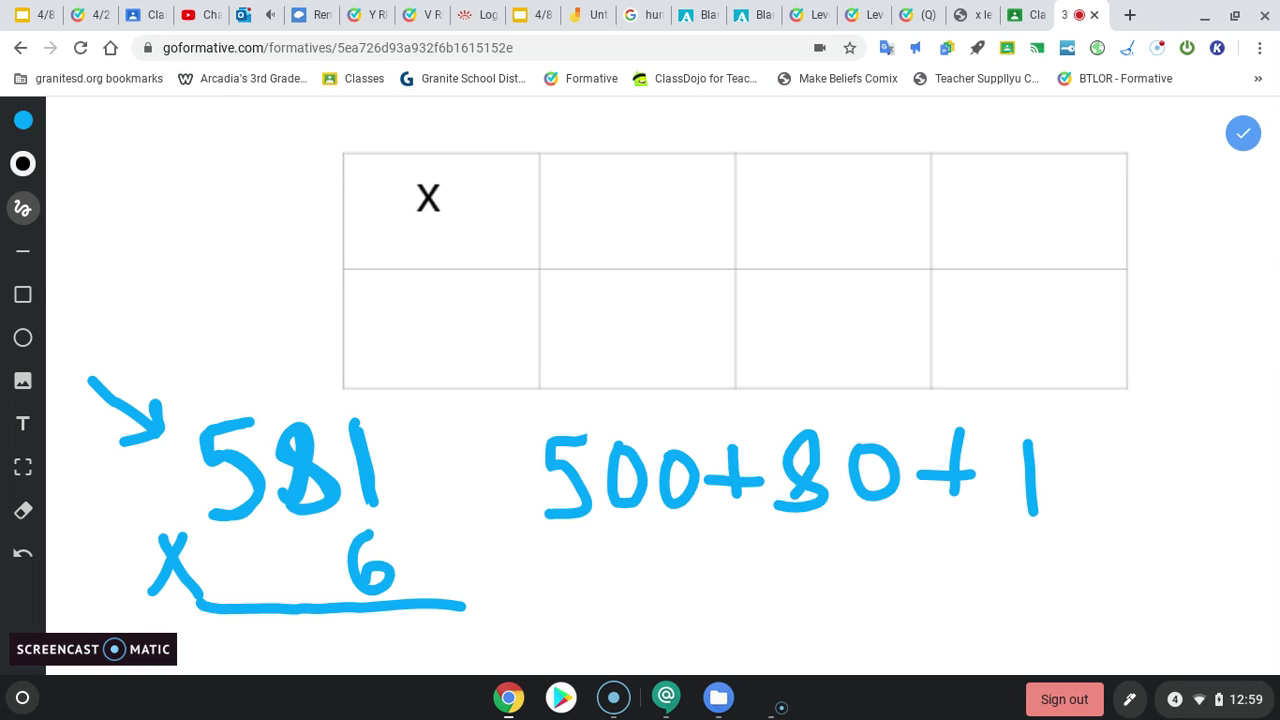
mouse_move(612, 170)
mouse_down()
mouse_move(592, 250)
mouse_move(574, 246)
mouse_up()
Head the grid columns with 500, 80 and 1, and label the row with 6
mouse_move(640, 176)
mouse_down()
mouse_move(712, 236)
mouse_move(694, 186)
mouse_up()
mouse_move(792, 200)
mouse_down()
mouse_move(796, 236)
mouse_move(792, 194)
mouse_up()
drag(878, 188, 874, 190)
drag(1018, 178, 1021, 240)
mouse_move(330, 540)
mouse_down()
mouse_move(426, 556)
mouse_move(326, 590)
mouse_move(340, 526)
mouse_up()
mouse_move(352, 425)
mouse_down()
mouse_move(425, 365)
mouse_move(434, 378)
mouse_up()
mouse_move(421, 282)
mouse_down()
mouse_move(400, 326)
mouse_move(425, 318)
mouse_move(405, 338)
mouse_up()
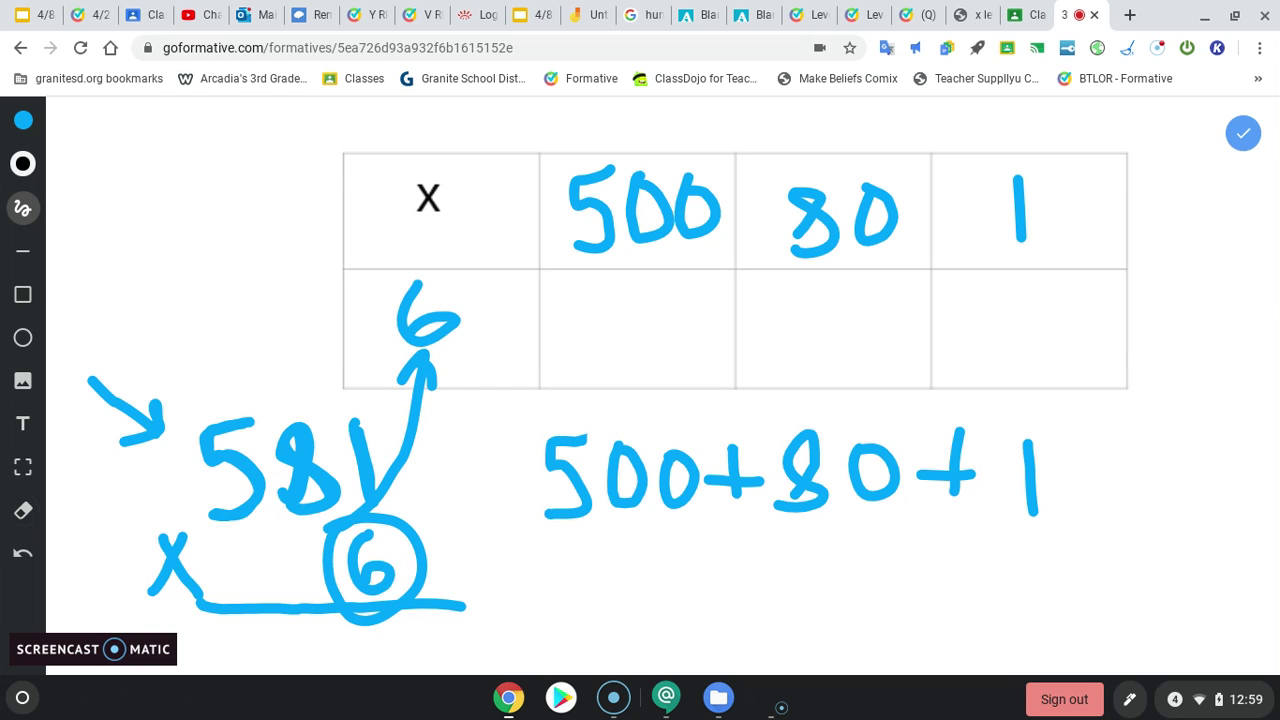
Erase the expanded form 500+80+1 with the eraser
click(23, 510)
drag(565, 475, 875, 472)
drag(627, 475, 1030, 478)
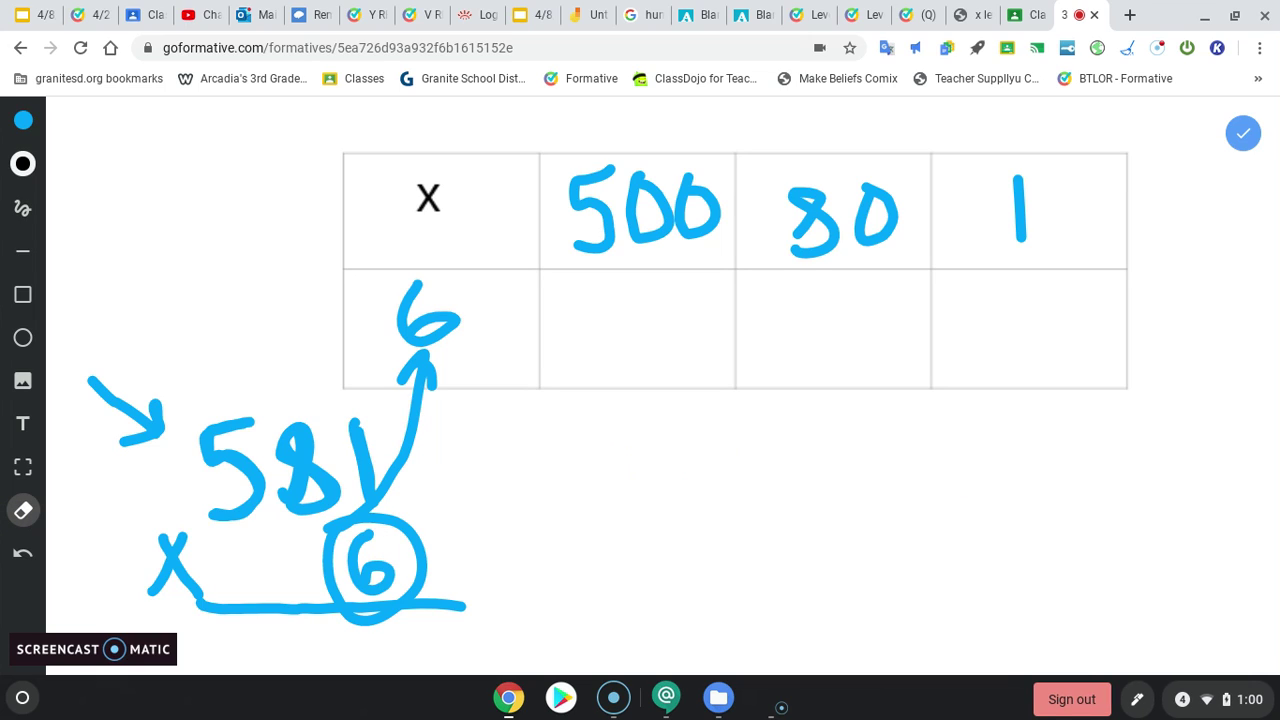
With the pen, write the product 3,000 in the cell under 500
click(23, 207)
mouse_move(418, 282)
mouse_down()
mouse_move(436, 350)
mouse_move(410, 318)
mouse_up()
drag(620, 204, 582, 200)
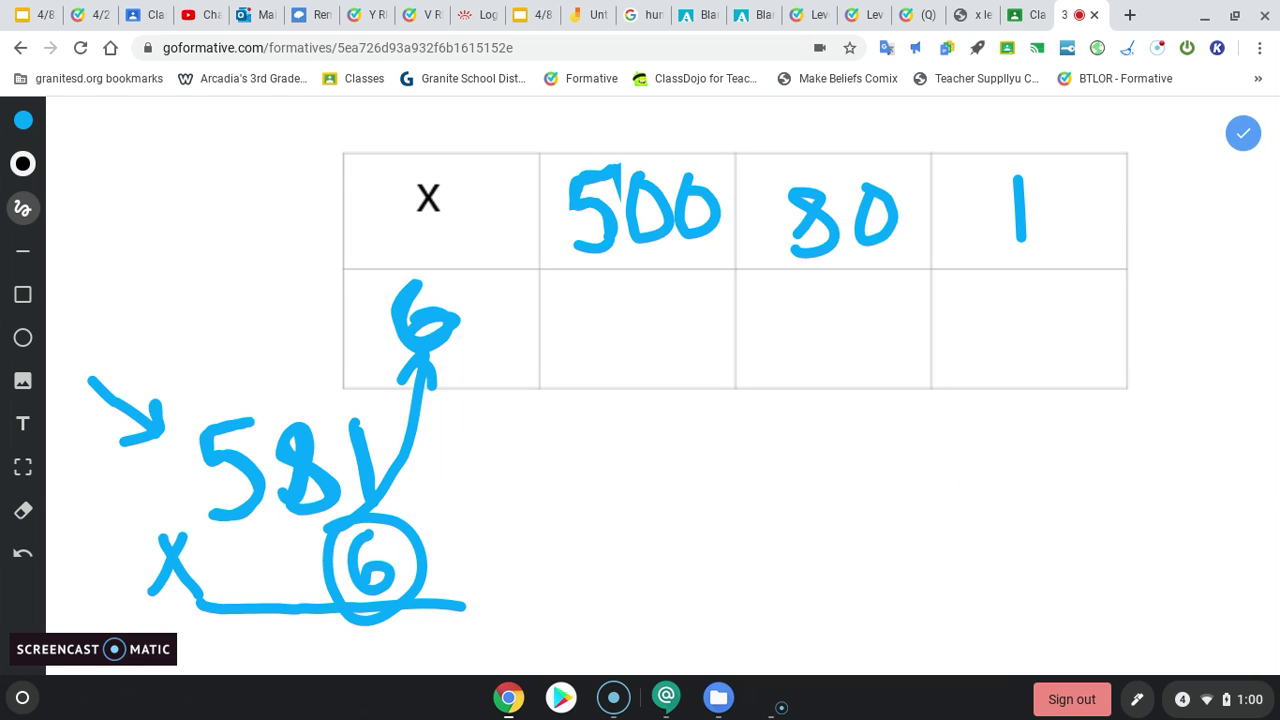
mouse_move(556, 290)
mouse_down()
mouse_move(578, 328)
mouse_move(556, 362)
mouse_up()
mouse_move(614, 292)
mouse_down()
mouse_move(630, 340)
mouse_move(615, 295)
mouse_up()
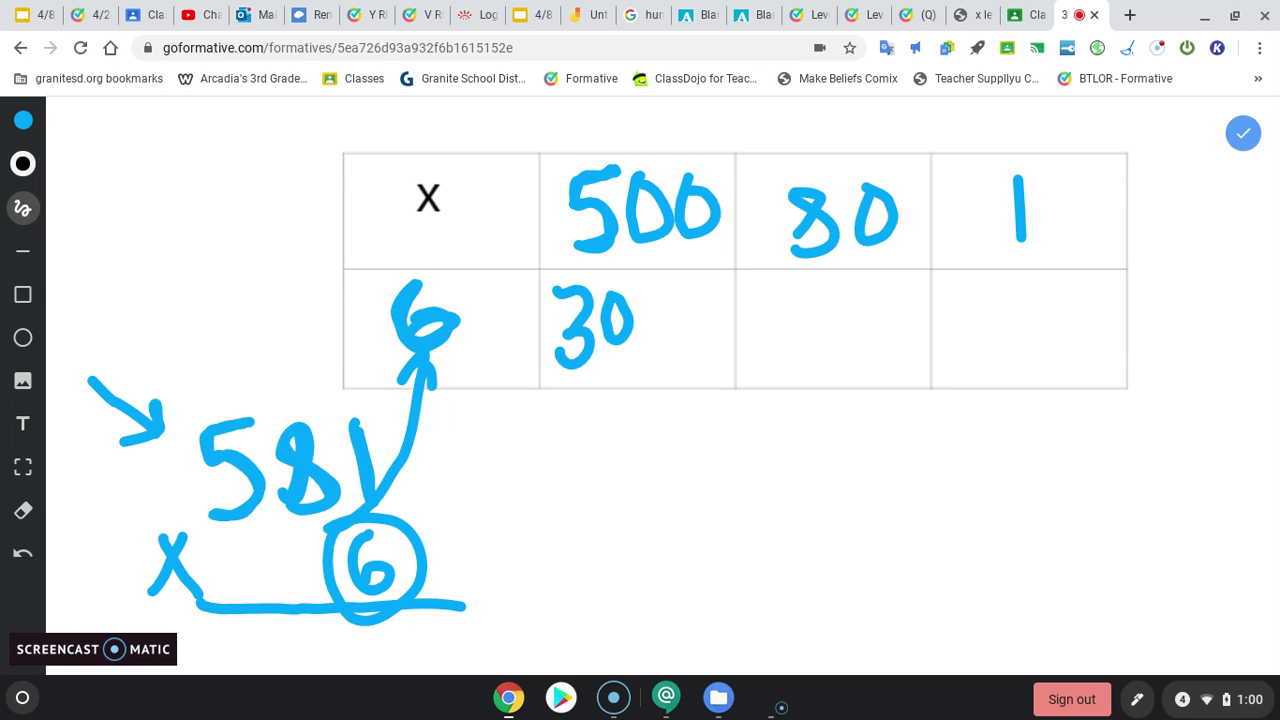
mouse_move(622, 190)
mouse_down()
mouse_move(660, 244)
mouse_move(645, 190)
mouse_up()
mouse_move(675, 234)
mouse_down()
mouse_move(675, 196)
mouse_move(692, 228)
mouse_up()
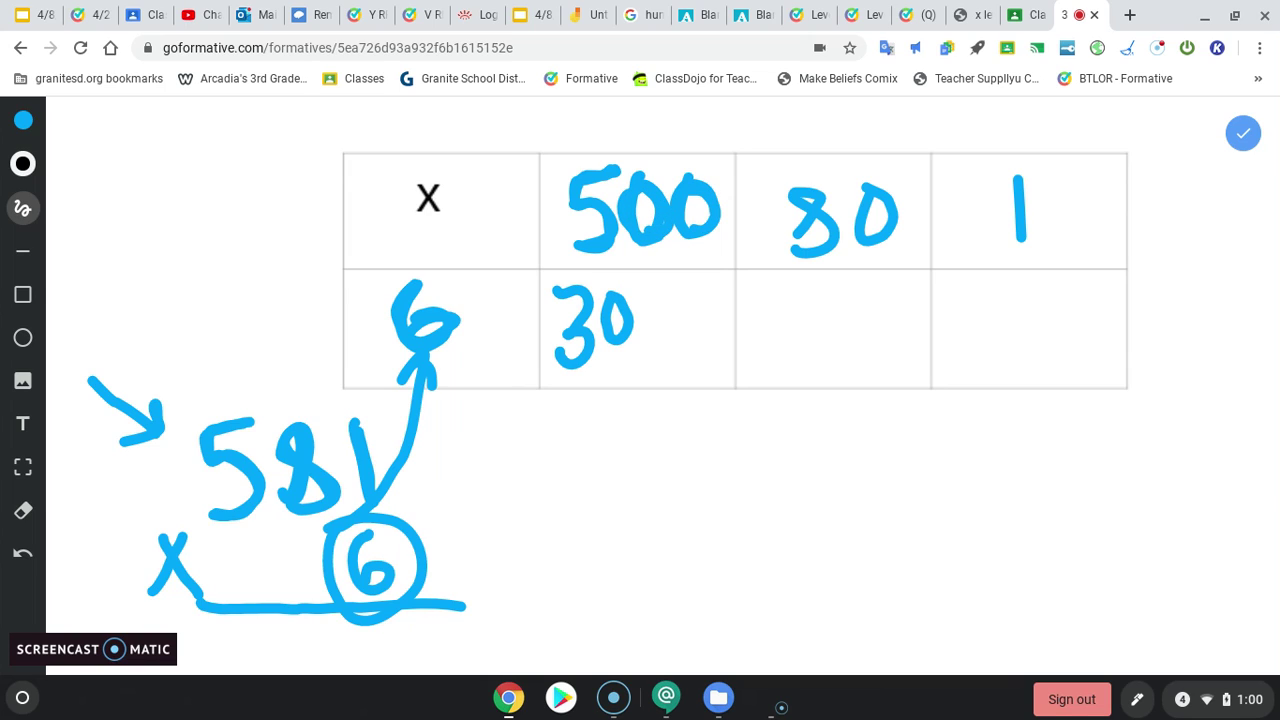
mouse_move(645, 294)
mouse_down()
mouse_move(660, 338)
mouse_move(688, 296)
mouse_move(700, 340)
mouse_up()
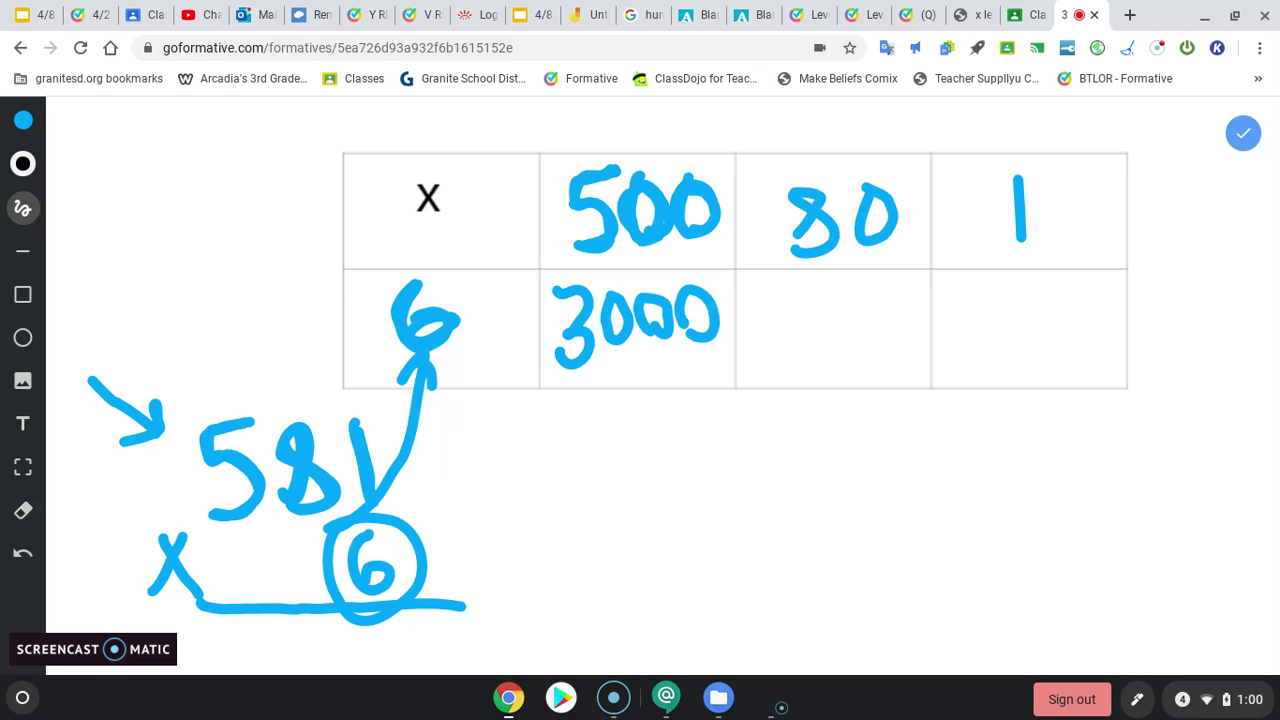
drag(601, 334, 594, 360)
Write 480 under 80 and 6 under 1 in the product row
mouse_move(818, 230)
mouse_down()
mouse_move(795, 215)
mouse_move(800, 195)
mouse_move(825, 240)
mouse_up()
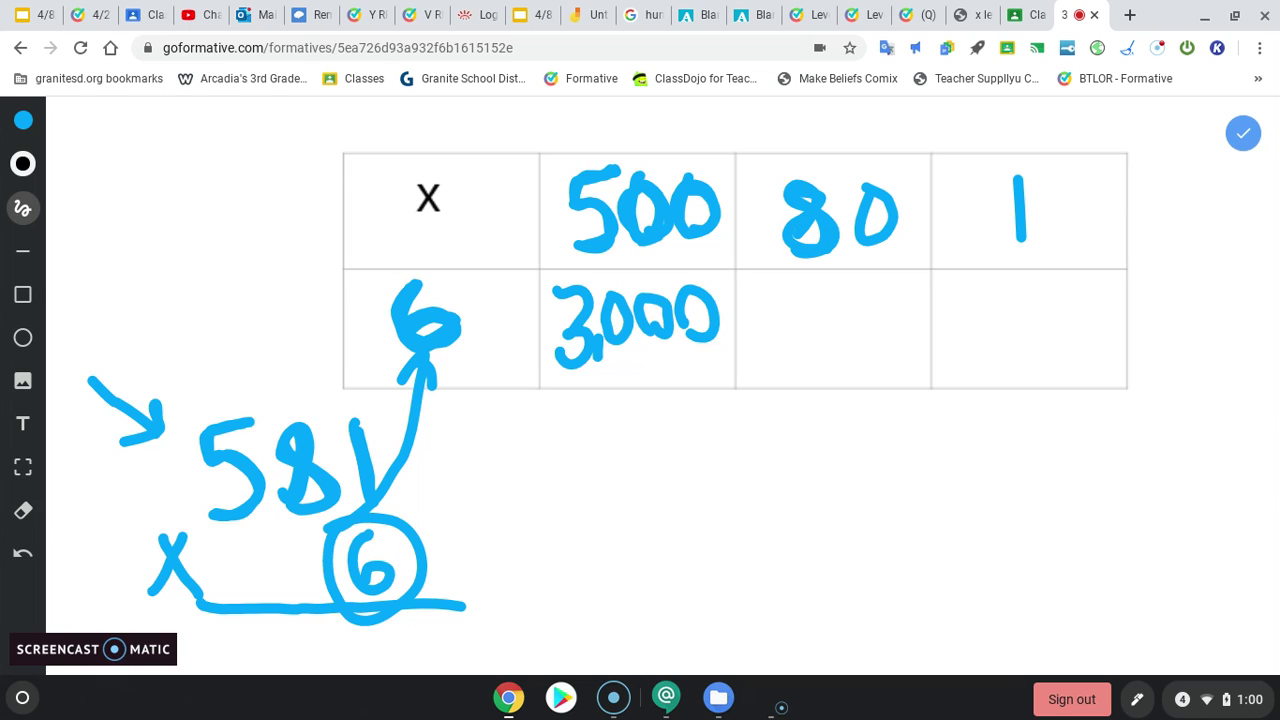
mouse_move(754, 289)
mouse_down()
mouse_move(788, 314)
mouse_move(771, 348)
mouse_up()
mouse_move(814, 292)
mouse_down()
mouse_move(800, 340)
mouse_move(826, 346)
mouse_up()
mouse_move(852, 240)
mouse_down()
mouse_move(850, 212)
mouse_move(896, 238)
mouse_up()
mouse_move(845, 310)
mouse_down()
mouse_move(872, 346)
mouse_move(849, 332)
mouse_up()
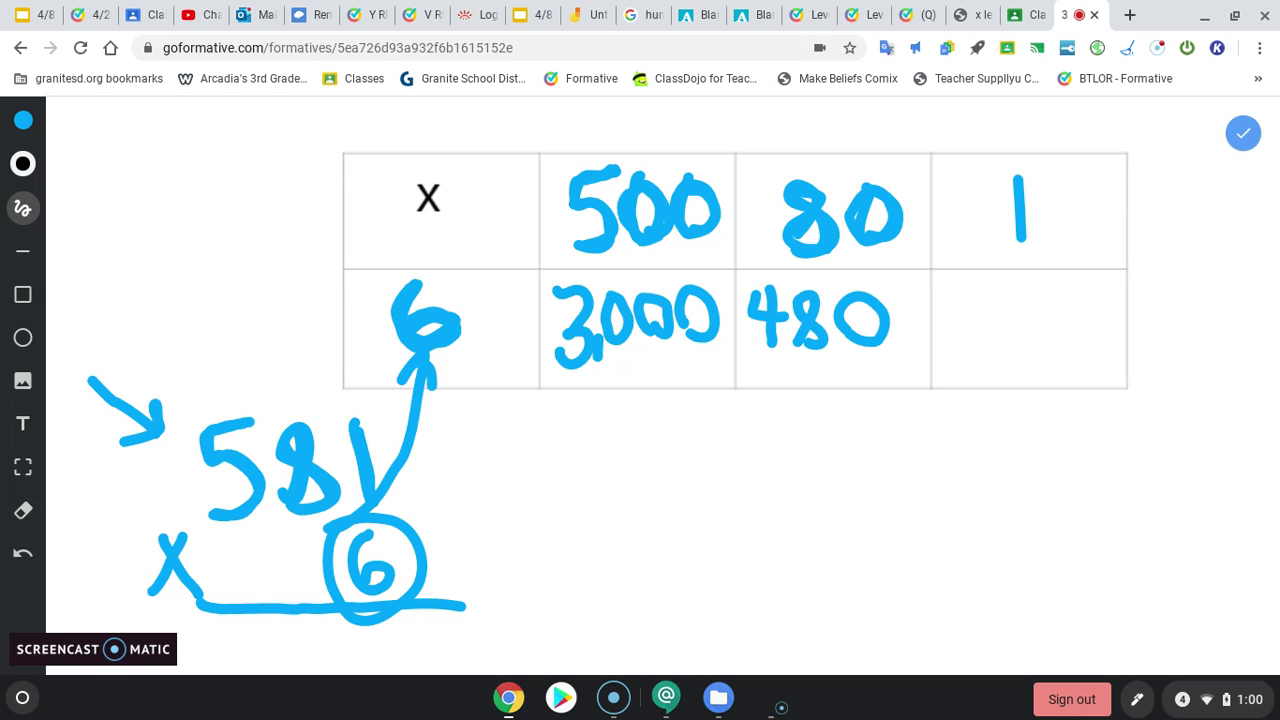
drag(408, 278, 394, 334)
drag(1020, 182, 1022, 242)
mouse_move(1022, 290)
mouse_down()
mouse_move(1038, 360)
mouse_move(996, 340)
mouse_up()
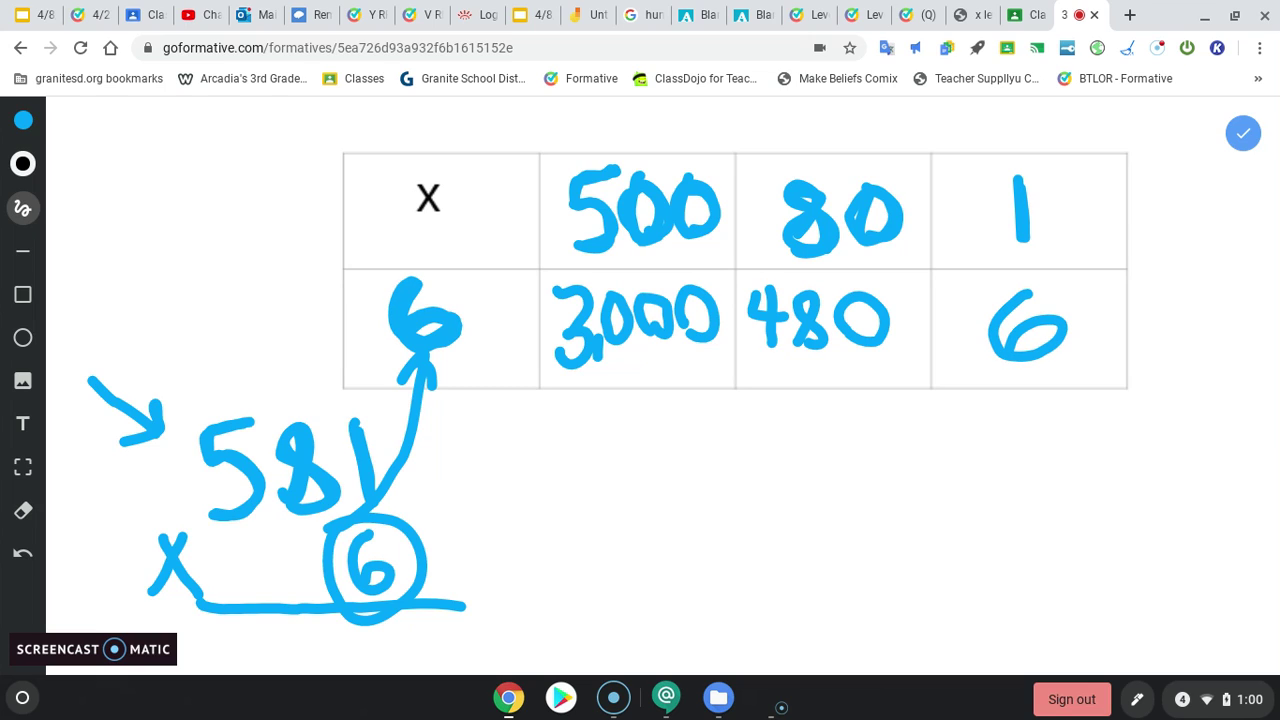
Add plus signs between the products and stack 3000, 480 and + 6 below the grid with a sum line
drag(720, 296, 762, 327)
drag(940, 304, 937, 349)
drag(916, 334, 966, 331)
mouse_move(736, 413)
mouse_down()
mouse_move(768, 430)
mouse_move(740, 481)
mouse_up()
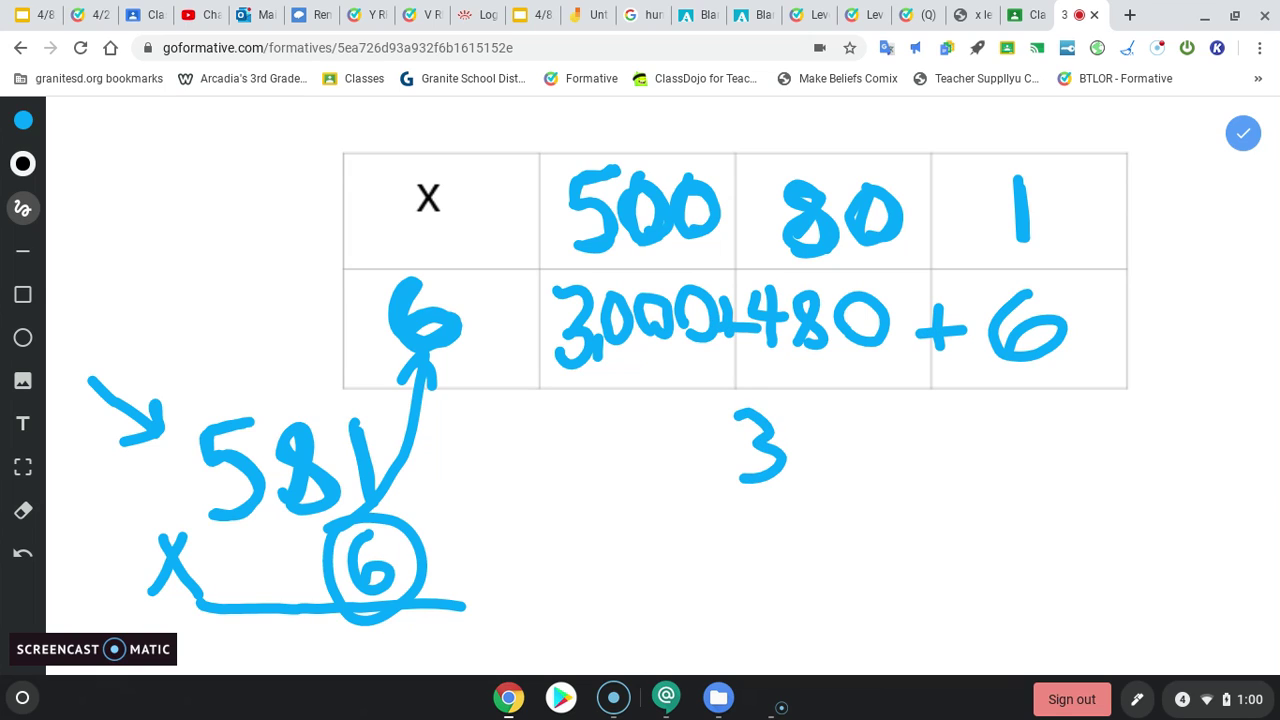
drag(816, 414, 904, 404)
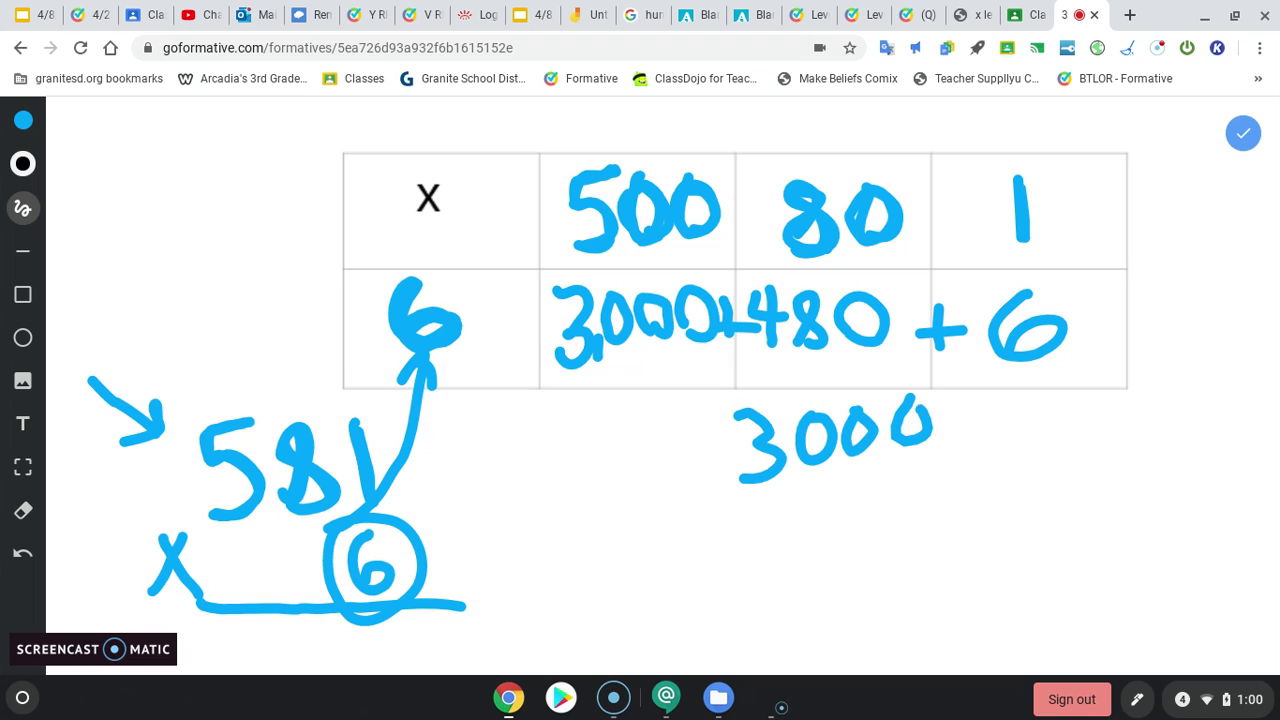
mouse_move(808, 496)
mouse_down()
mouse_move(806, 512)
mouse_move(844, 508)
mouse_up()
mouse_move(834, 476)
mouse_down()
mouse_move(838, 542)
mouse_move(880, 500)
mouse_move(864, 480)
mouse_move(948, 464)
mouse_up()
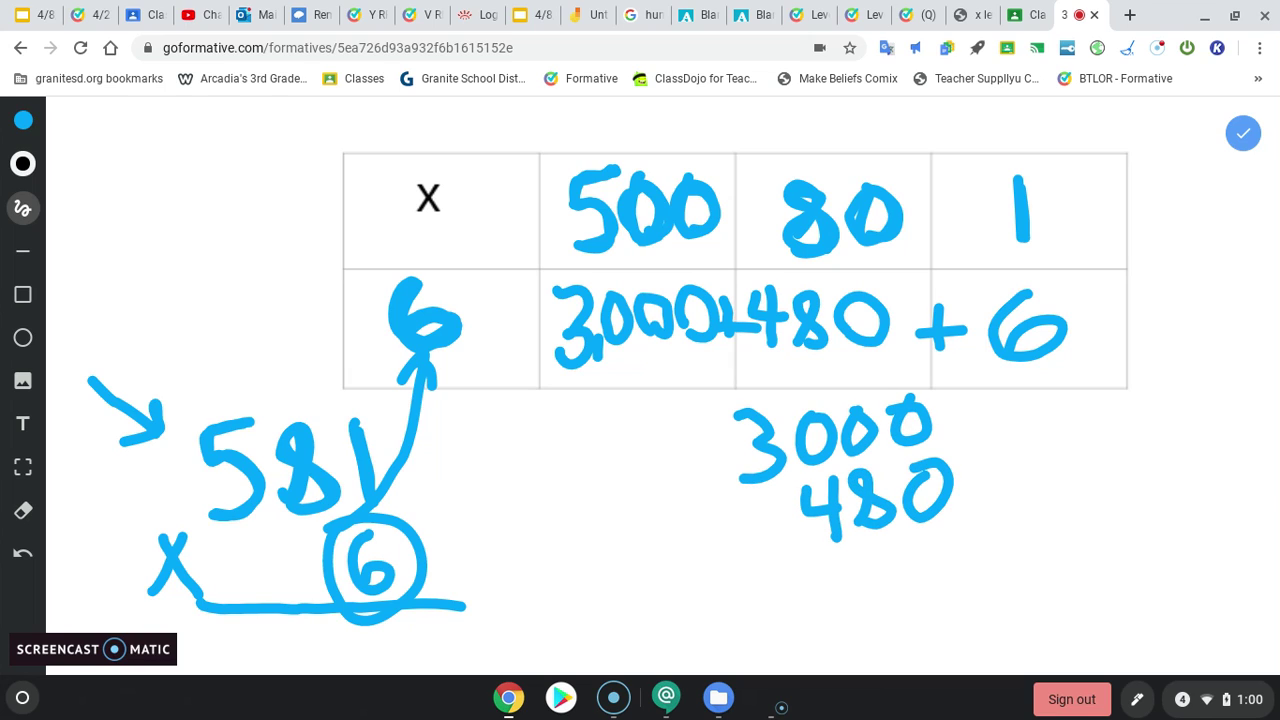
mouse_move(942, 532)
mouse_down()
mouse_move(922, 572)
mouse_move(934, 566)
mouse_up()
drag(752, 608, 1020, 572)
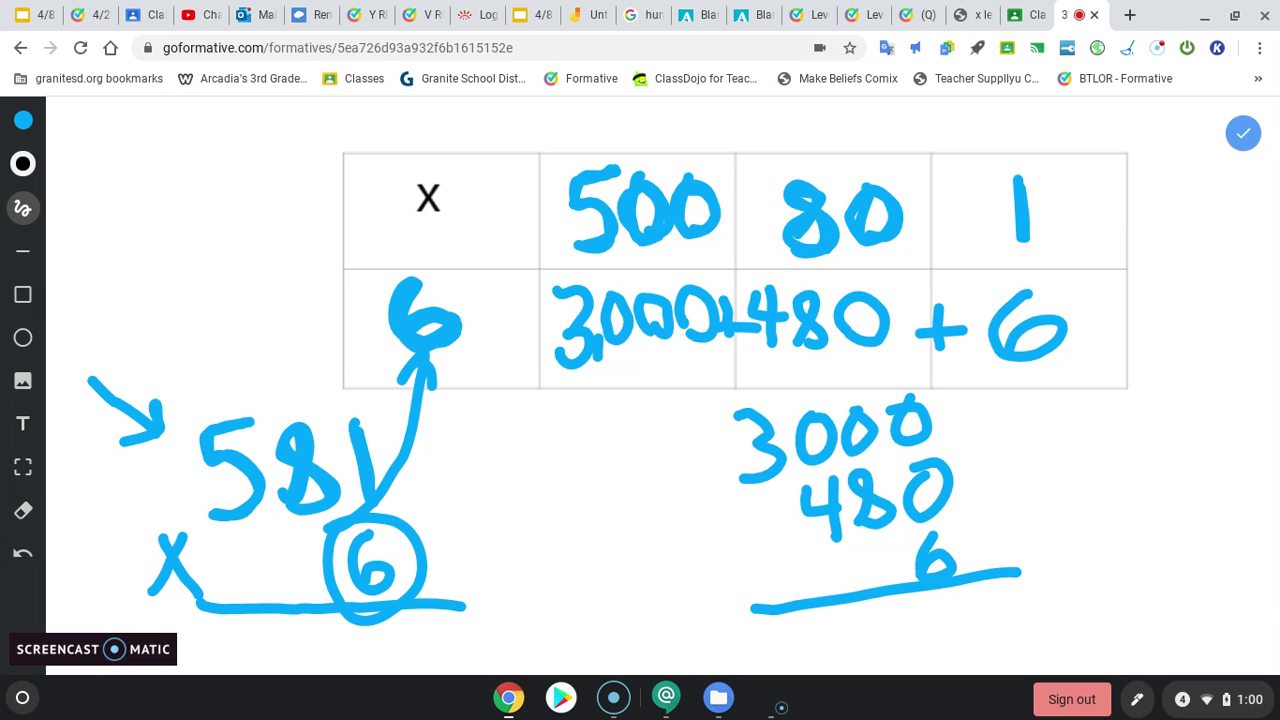
mouse_move(716, 540)
mouse_down()
mouse_move(716, 604)
mouse_move(746, 570)
mouse_up()
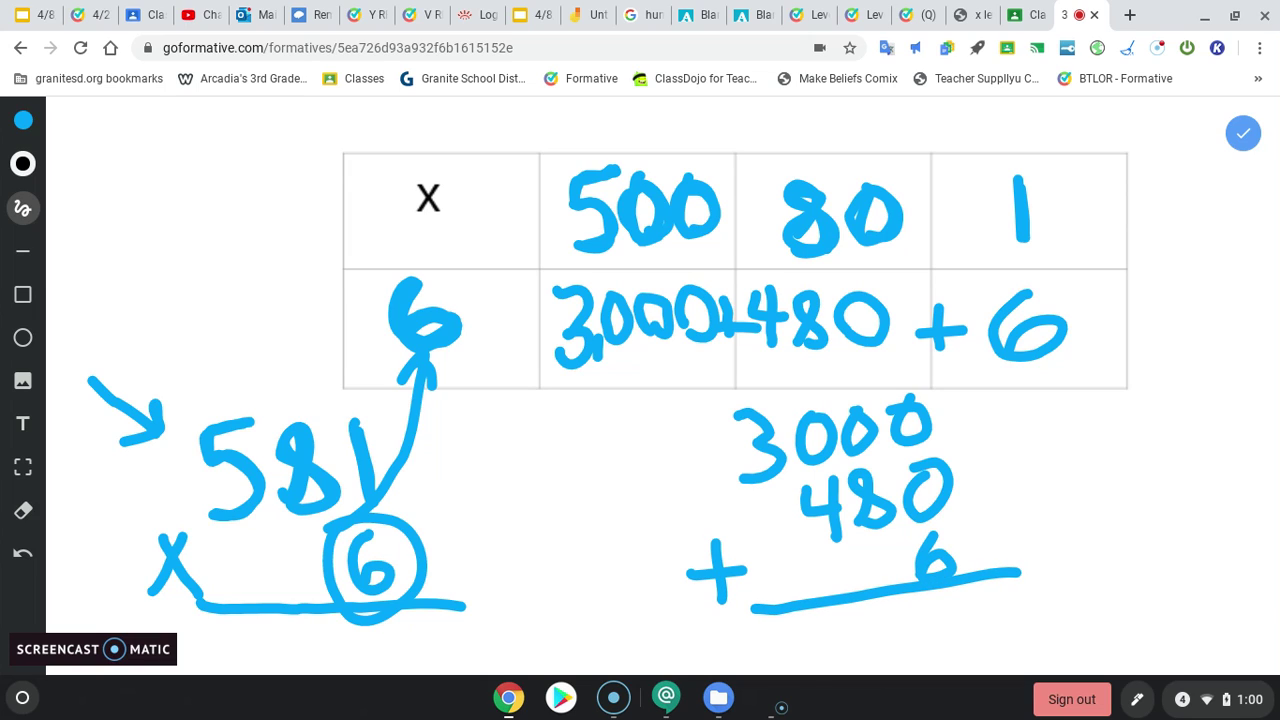
Write the total 3,486 under the sum line
mouse_move(952, 596)
mouse_down()
mouse_move(950, 646)
mouse_move(940, 628)
mouse_up()
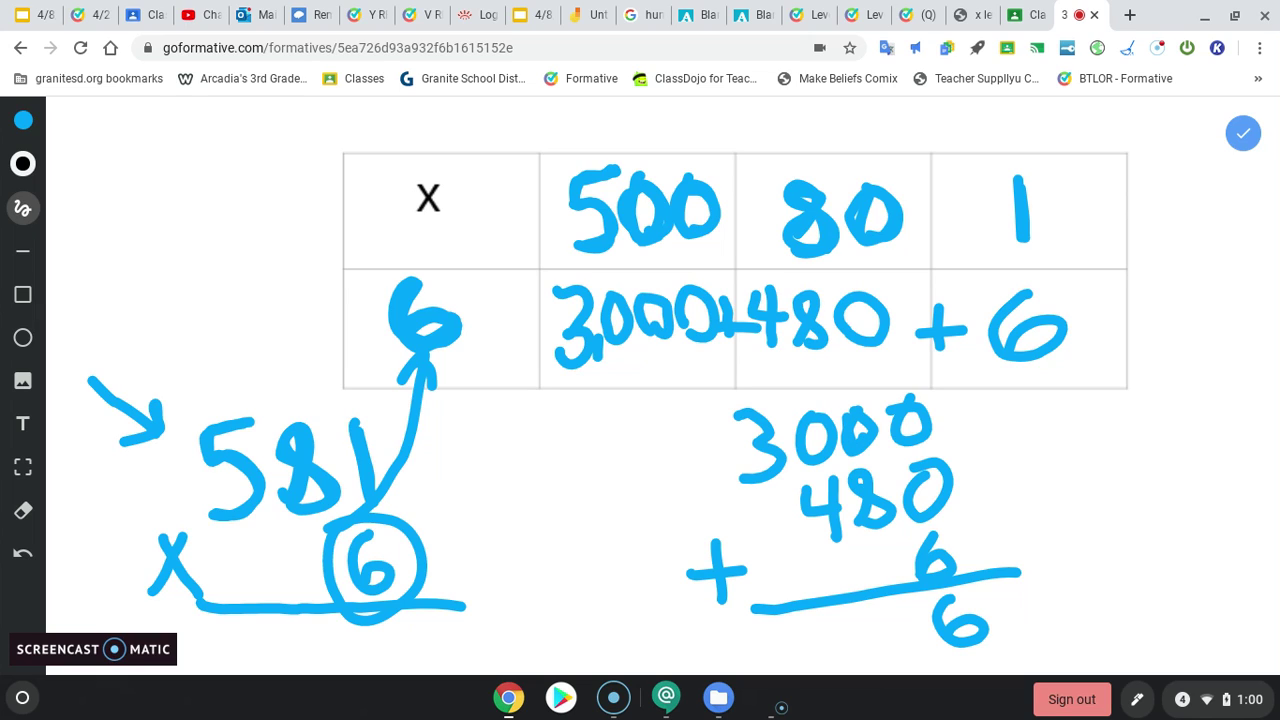
mouse_move(896, 600)
mouse_down()
mouse_move(878, 630)
mouse_move(888, 618)
mouse_up()
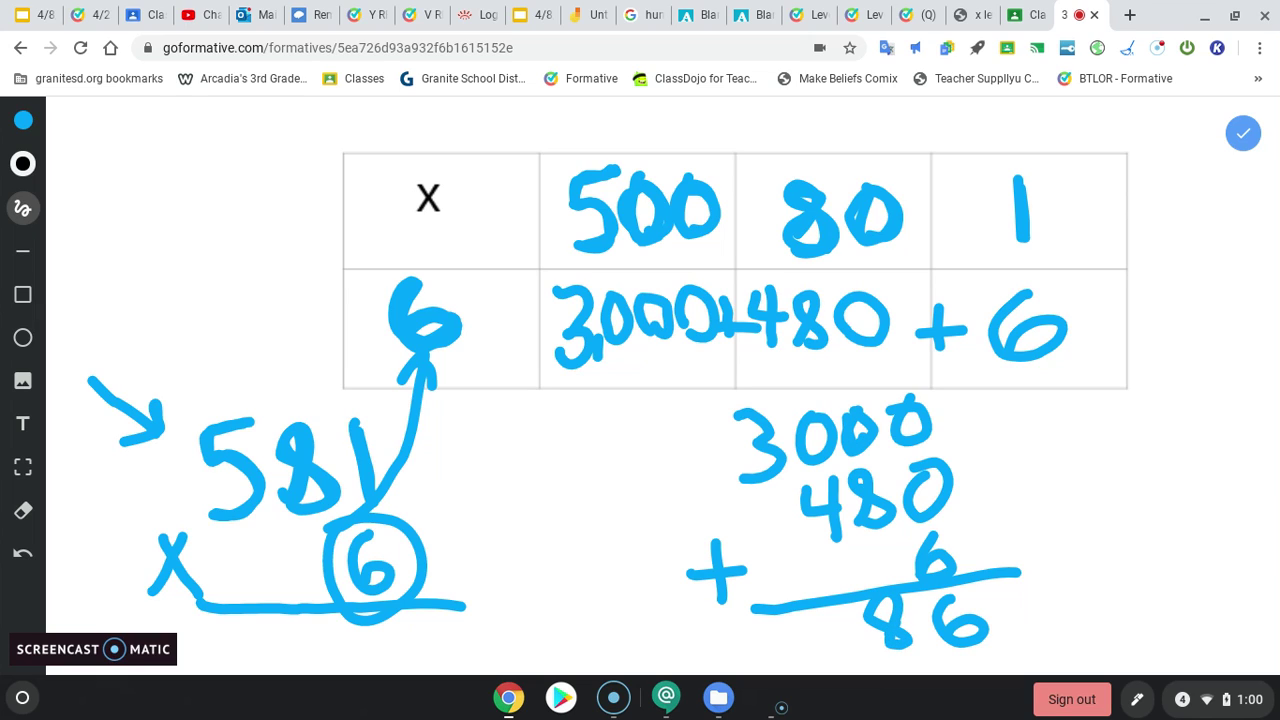
mouse_move(834, 606)
mouse_down()
mouse_move(824, 626)
mouse_move(862, 620)
mouse_up()
drag(846, 604, 850, 658)
mouse_move(776, 614)
mouse_down()
mouse_move(802, 640)
mouse_move(780, 662)
mouse_move(822, 672)
mouse_up()
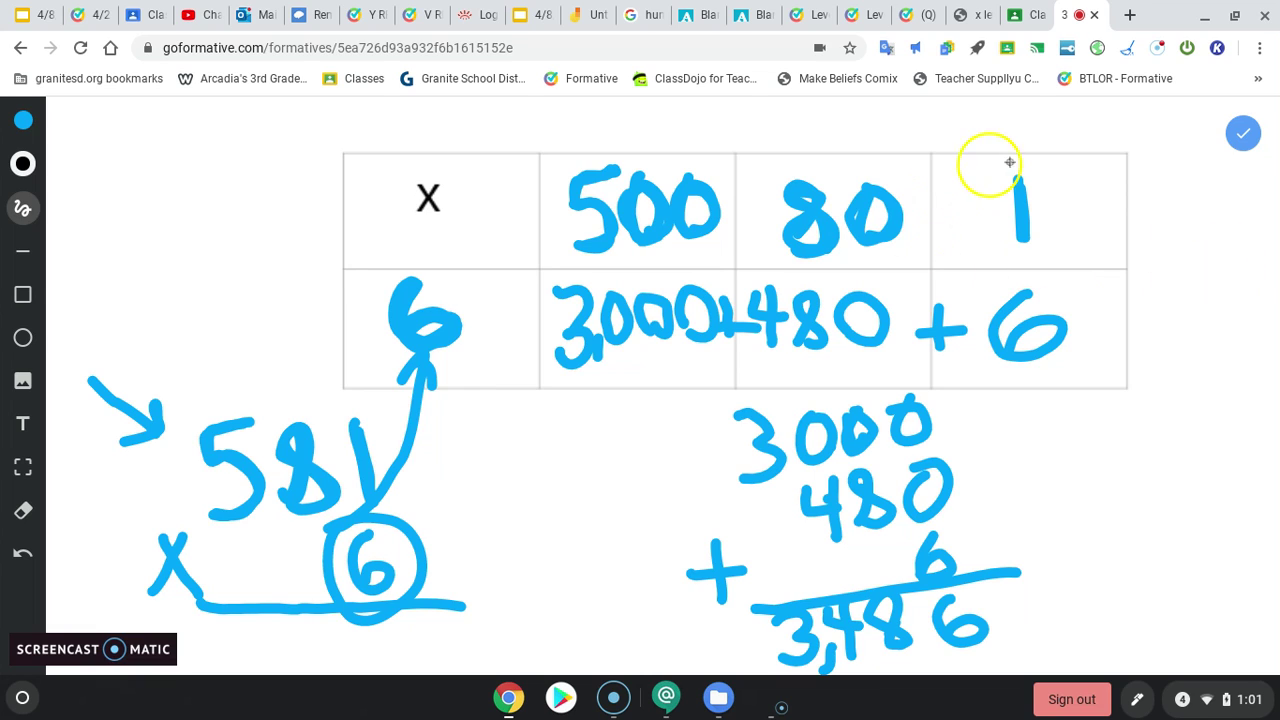
Save the first whiteboard, open the 635 × 3 board and write 600 in the top row
click(1245, 138)
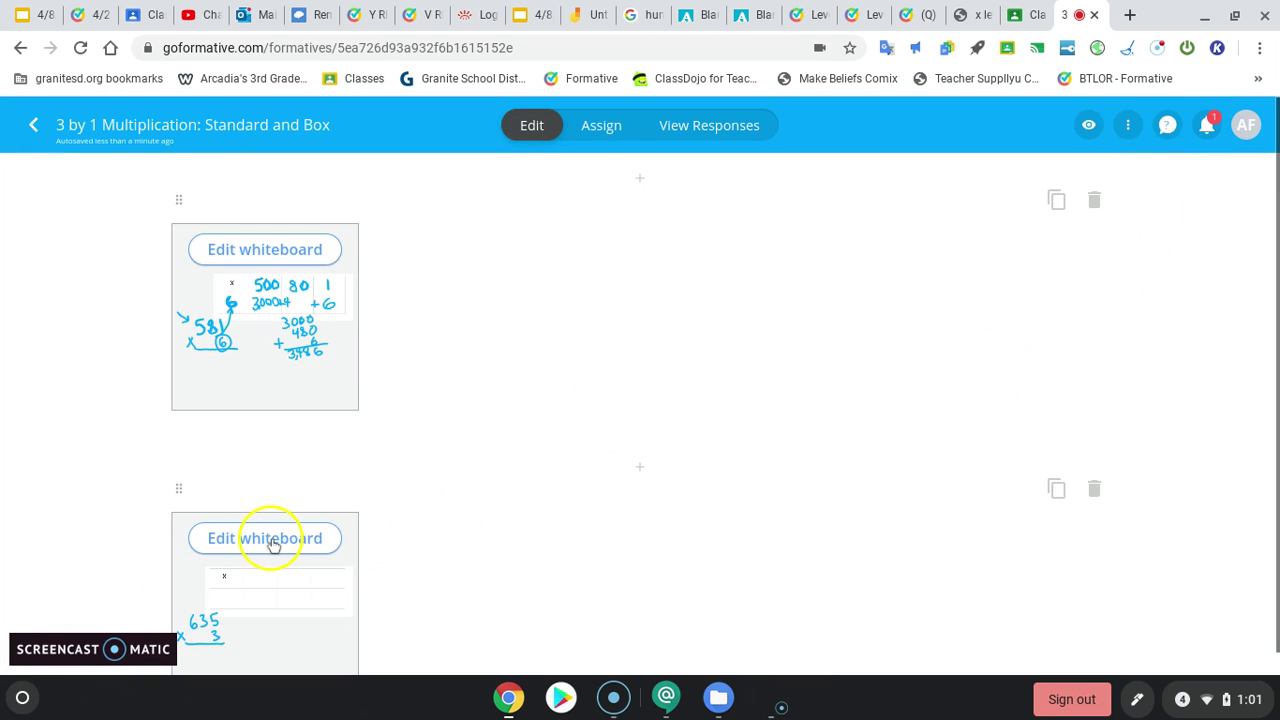
click(273, 542)
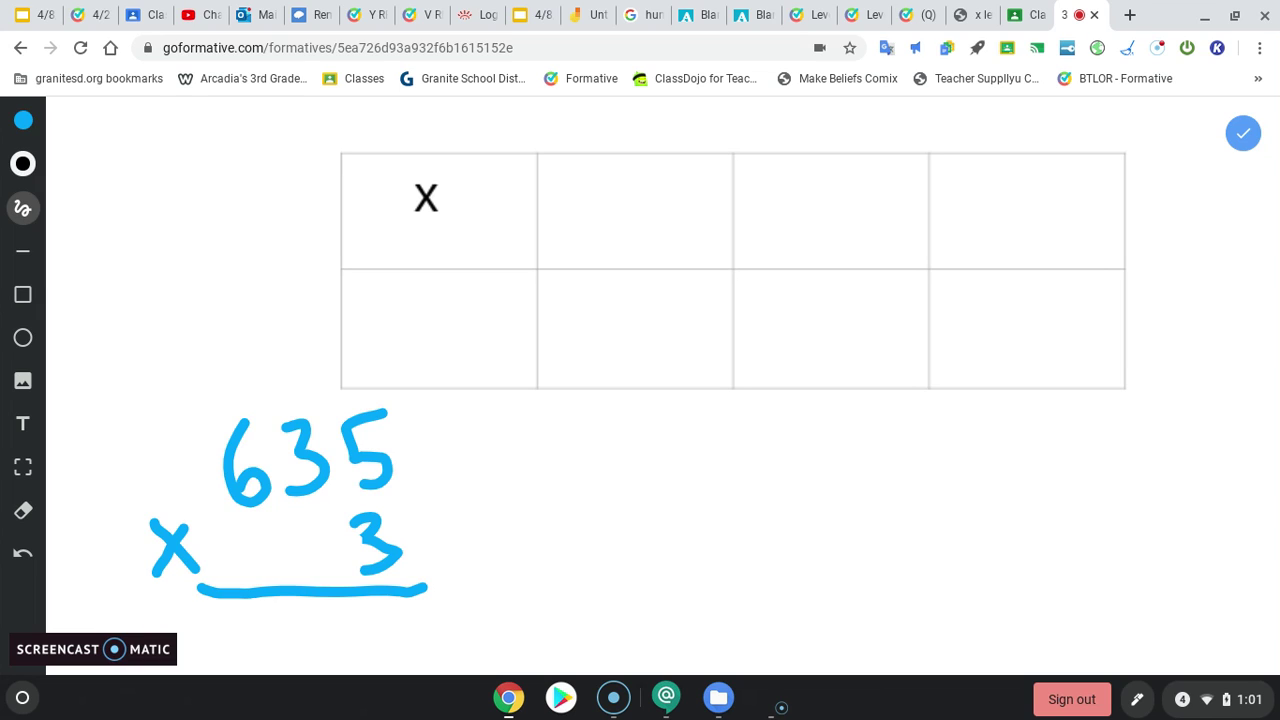
mouse_move(570, 172)
mouse_down()
mouse_move(543, 222)
mouse_move(560, 222)
mouse_up()
mouse_move(618, 172)
mouse_down()
mouse_move(606, 240)
mouse_move(618, 180)
mouse_move(704, 225)
mouse_move(688, 180)
mouse_move(800, 196)
mouse_move(778, 242)
mouse_up()
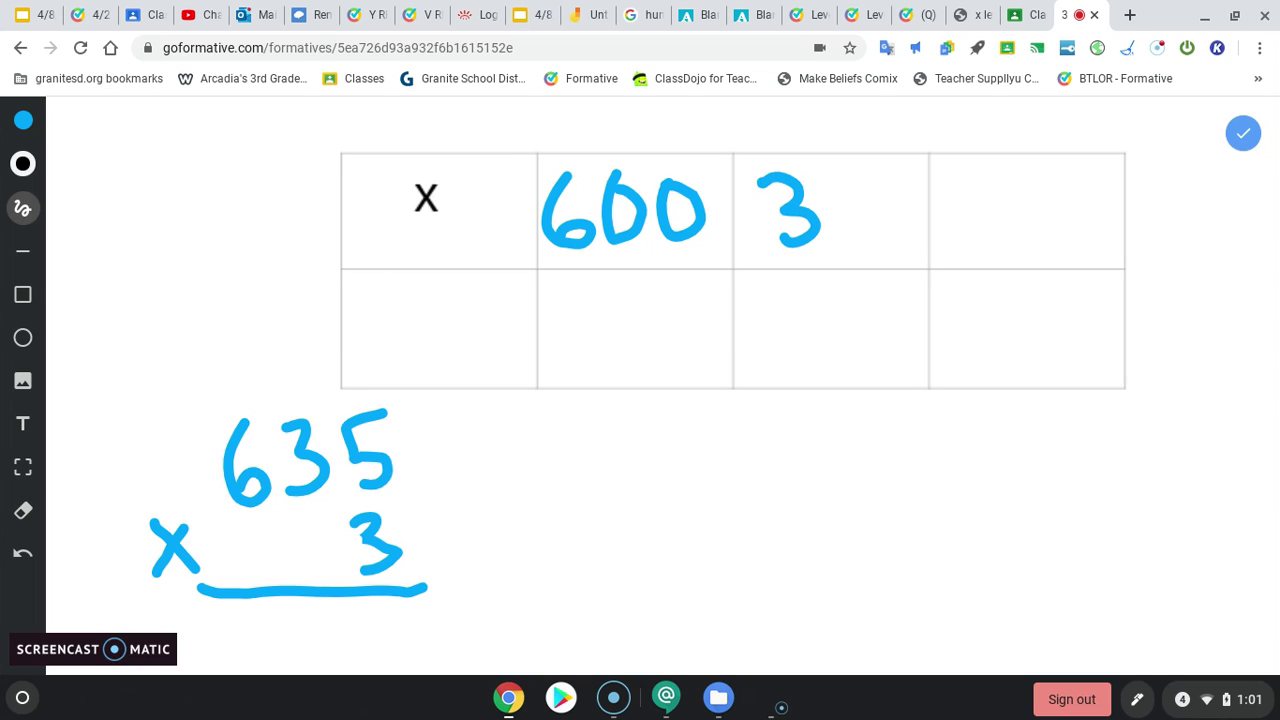
Write 30 and 5 in the top row and 3 as the row label
mouse_move(850, 168)
mouse_down()
mouse_move(885, 205)
mouse_move(862, 172)
mouse_up()
mouse_move(1036, 177)
mouse_down()
mouse_move(1030, 214)
mouse_move(988, 246)
mouse_up()
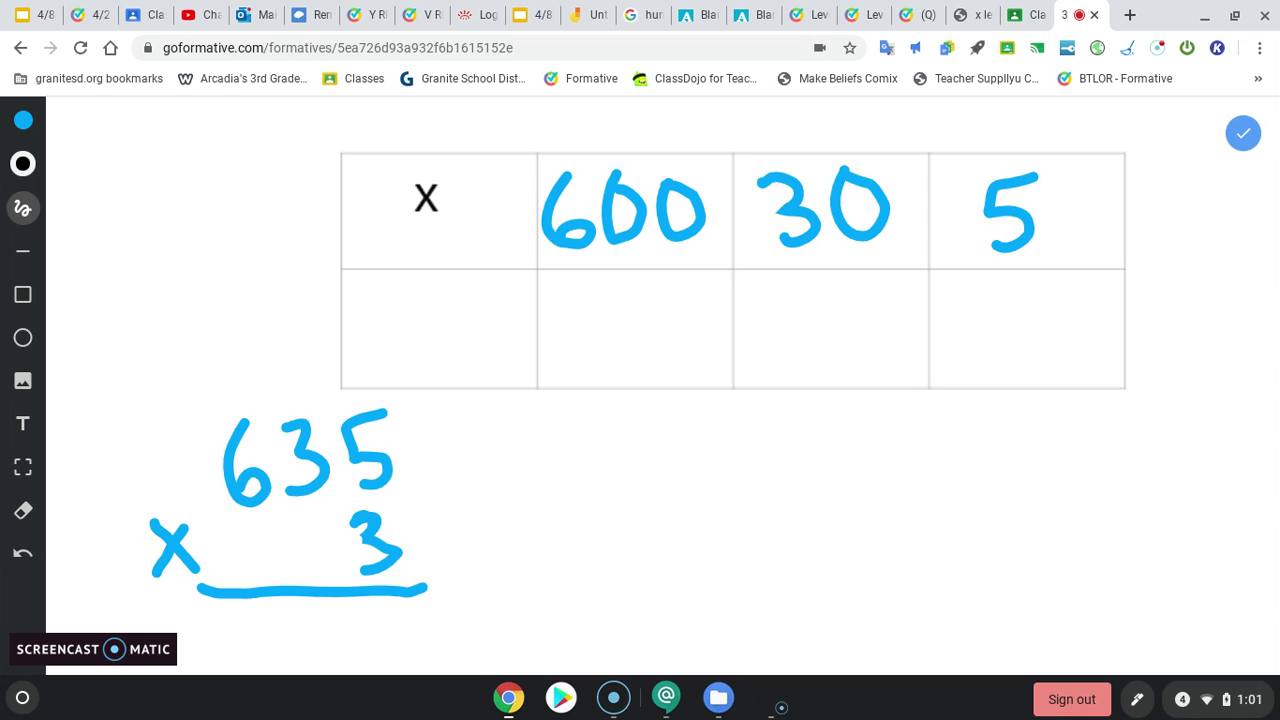
drag(350, 540, 365, 575)
mouse_move(404, 300)
mouse_down()
mouse_move(428, 334)
mouse_move(412, 378)
mouse_up()
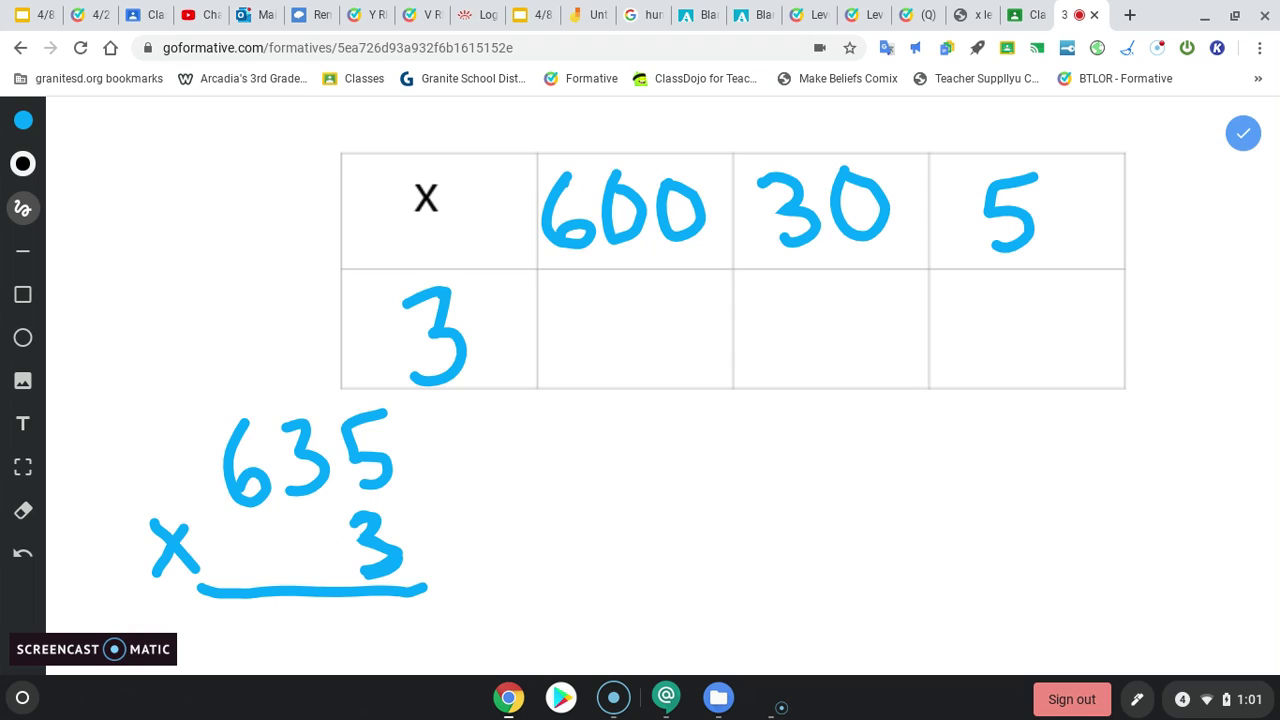
Write the partial product 1800 under 600
drag(552, 302, 556, 372)
drag(606, 304, 598, 342)
drag(628, 242, 628, 257)
drag(678, 222, 677, 255)
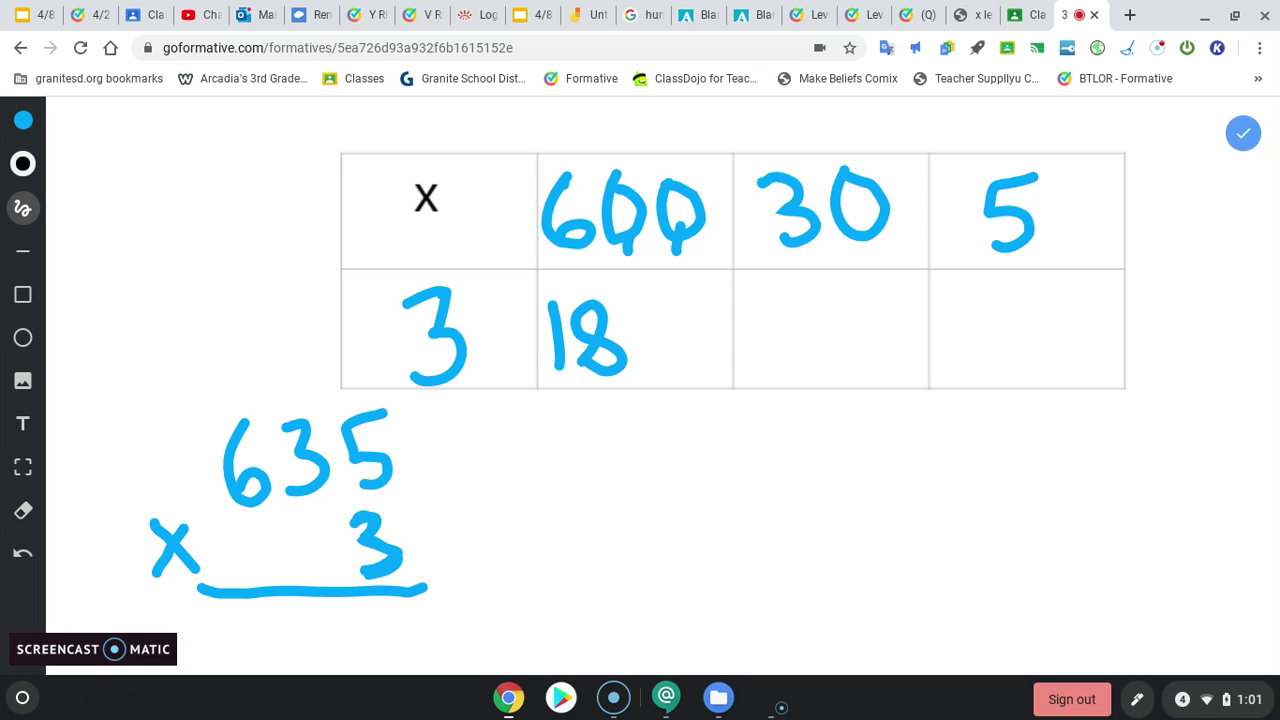
mouse_move(658, 300)
mouse_down()
mouse_move(690, 356)
mouse_move(686, 300)
mouse_up()
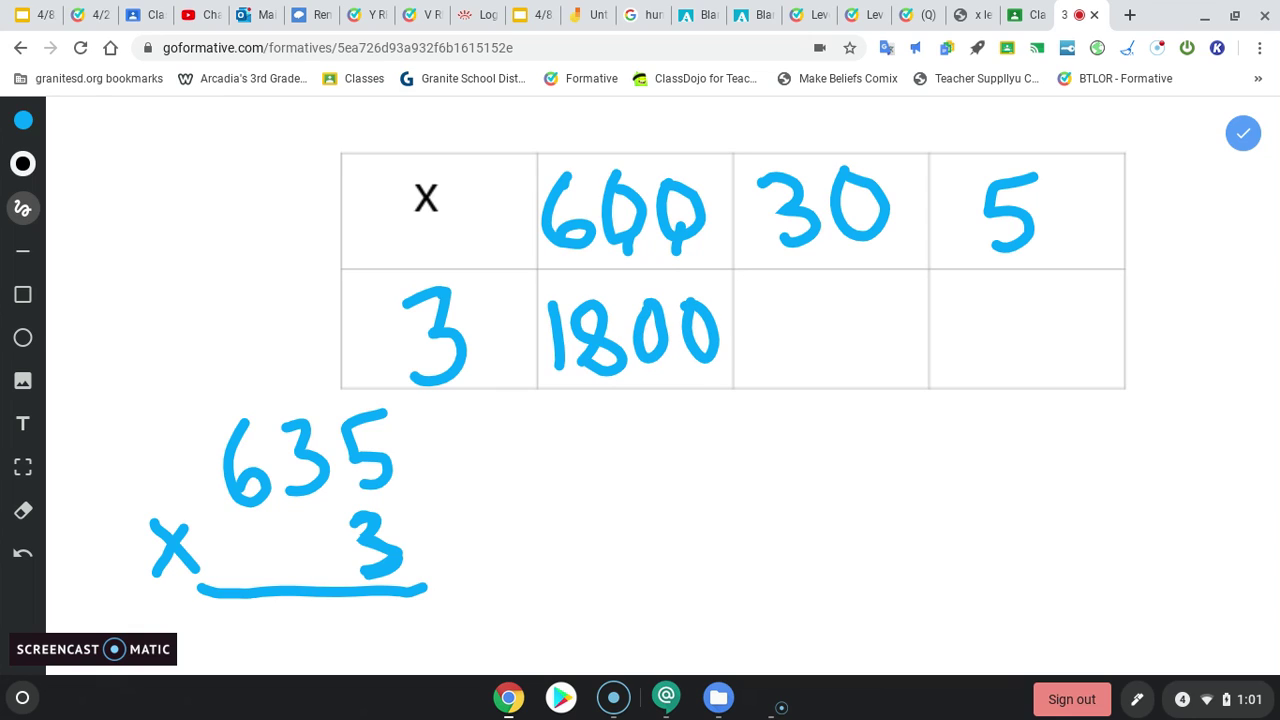
Write 90 under 30 and 15 under 5
mouse_move(402, 300)
mouse_down()
mouse_move(432, 318)
mouse_move(412, 376)
mouse_up()
mouse_move(748, 186)
mouse_down()
mouse_move(760, 176)
mouse_move(784, 246)
mouse_up()
drag(798, 294, 796, 362)
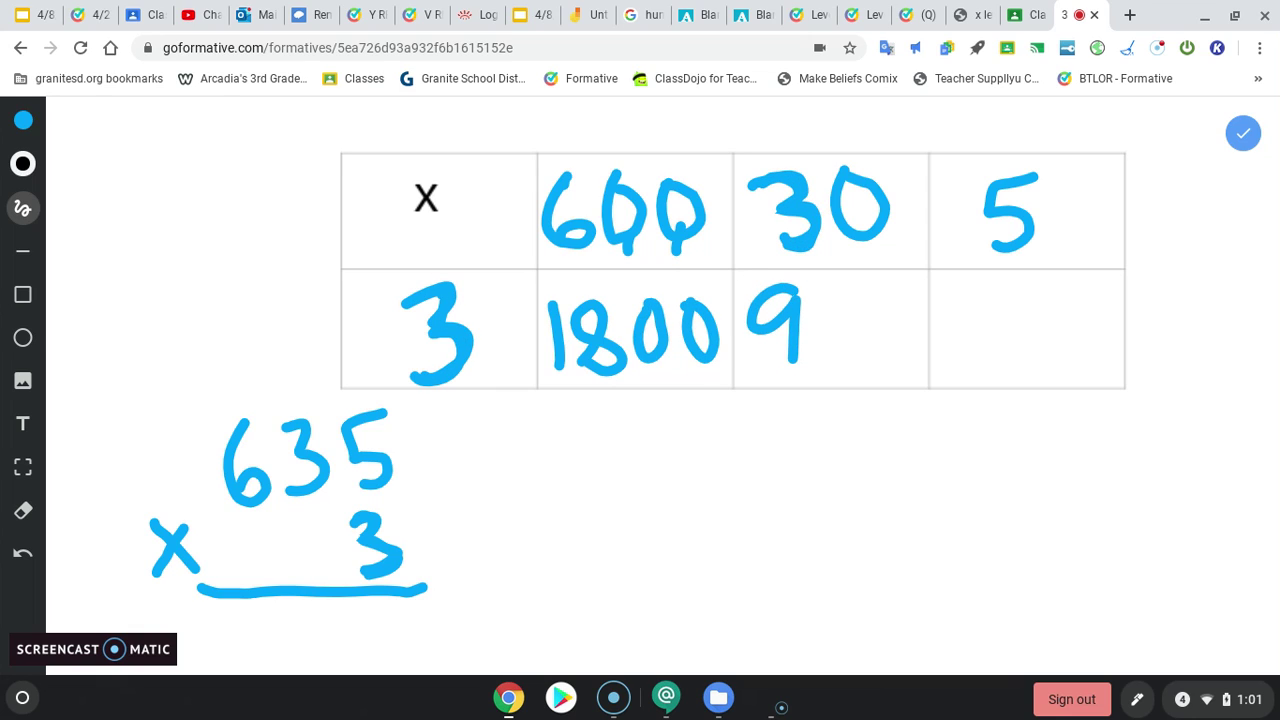
mouse_move(832, 226)
mouse_down()
mouse_move(900, 196)
mouse_move(850, 225)
mouse_up()
mouse_move(822, 335)
mouse_down()
mouse_move(886, 335)
mouse_move(838, 342)
mouse_up()
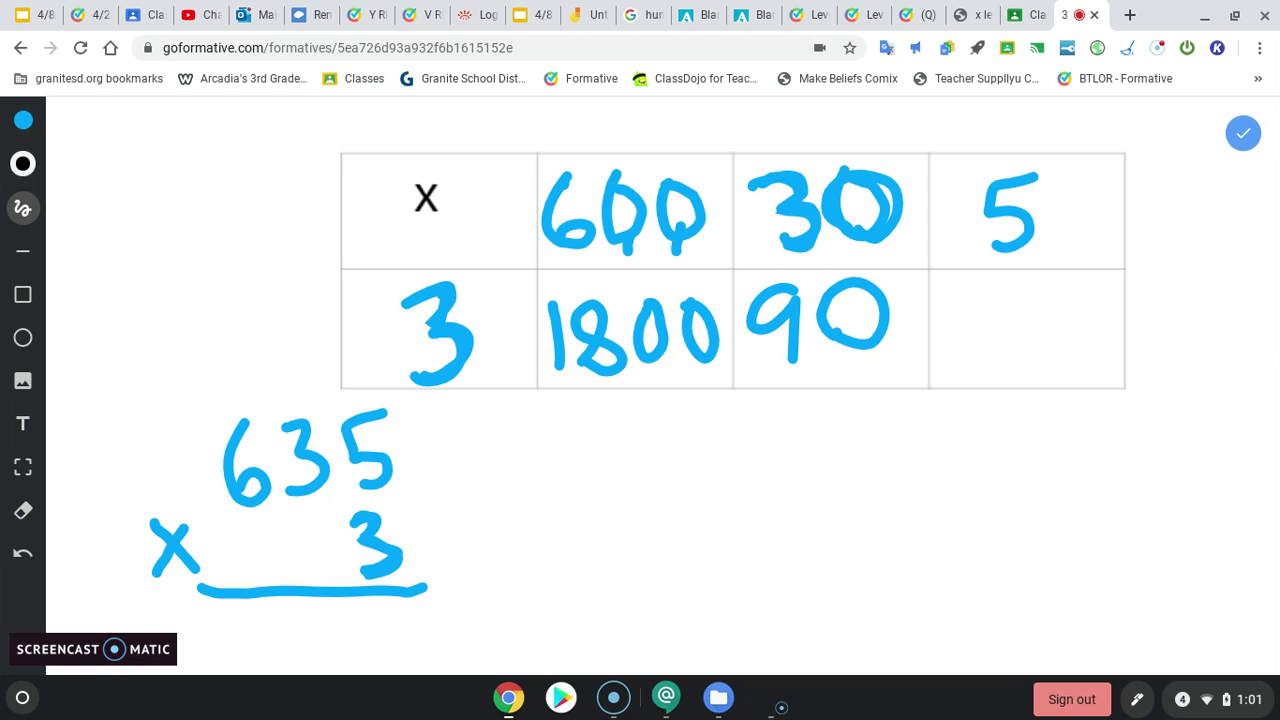
drag(446, 299, 456, 322)
mouse_move(772, 127)
mouse_down()
mouse_move(806, 150)
mouse_move(772, 164)
mouse_up()
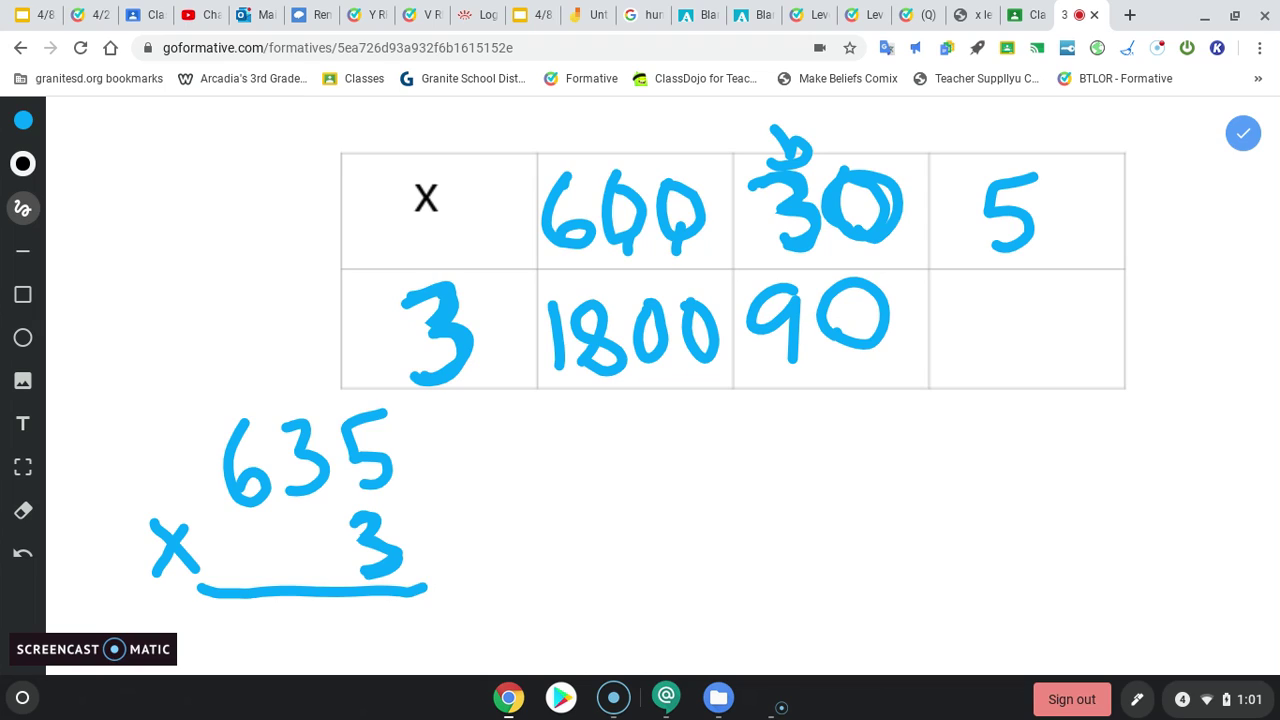
drag(988, 288, 987, 346)
mouse_move(1060, 284)
mouse_down()
mouse_move(1016, 292)
mouse_move(1018, 354)
mouse_up()
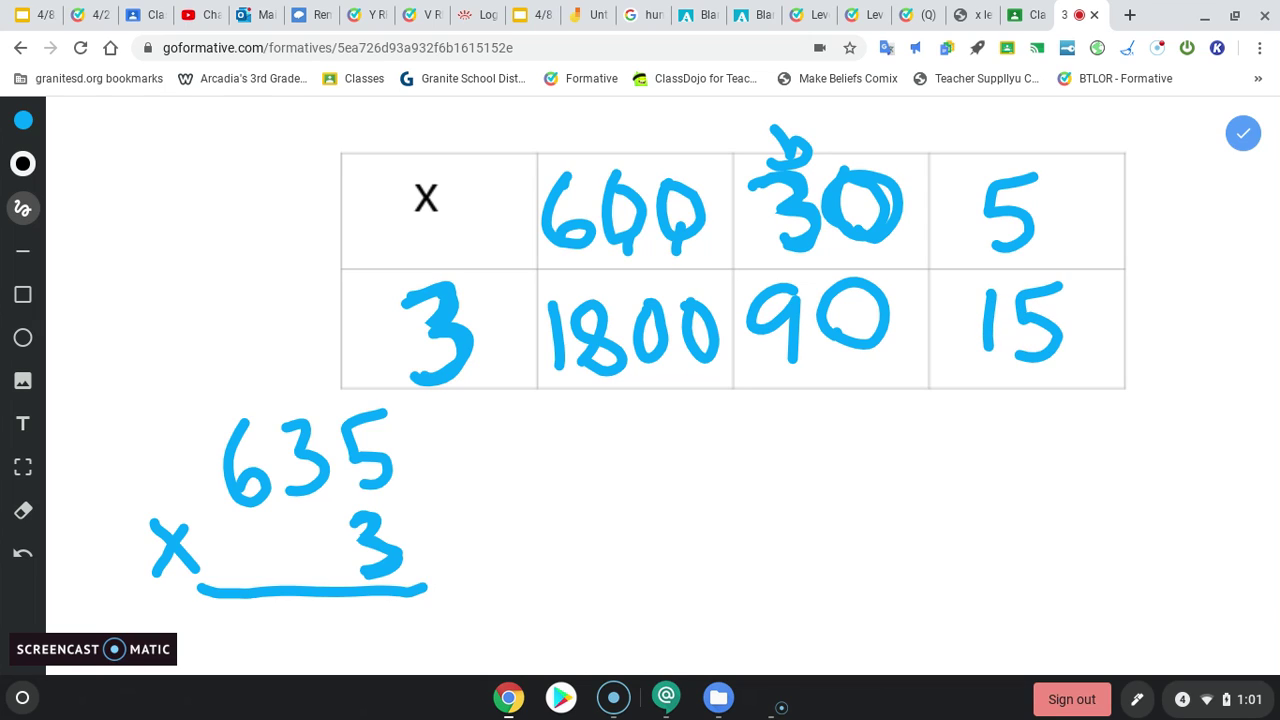
Stack 1800, 90 and 15 below the box with a plus sign and sum line
drag(770, 428, 766, 500)
mouse_move(832, 442)
mouse_down()
mouse_move(806, 496)
mouse_move(810, 440)
mouse_move(816, 458)
mouse_up()
mouse_move(876, 434)
mouse_down()
mouse_move(872, 490)
mouse_move(878, 436)
mouse_move(924, 434)
mouse_up()
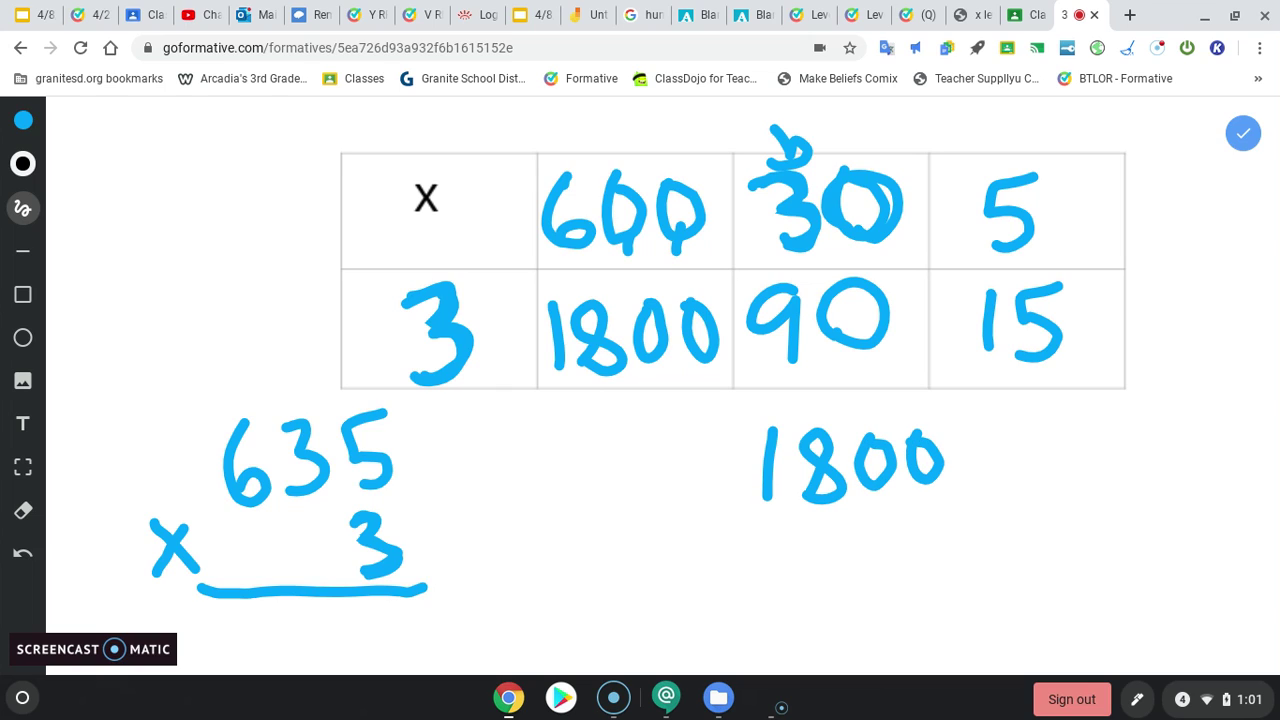
mouse_move(886, 504)
mouse_down()
mouse_move(862, 512)
mouse_move(884, 554)
mouse_up()
drag(932, 500, 928, 502)
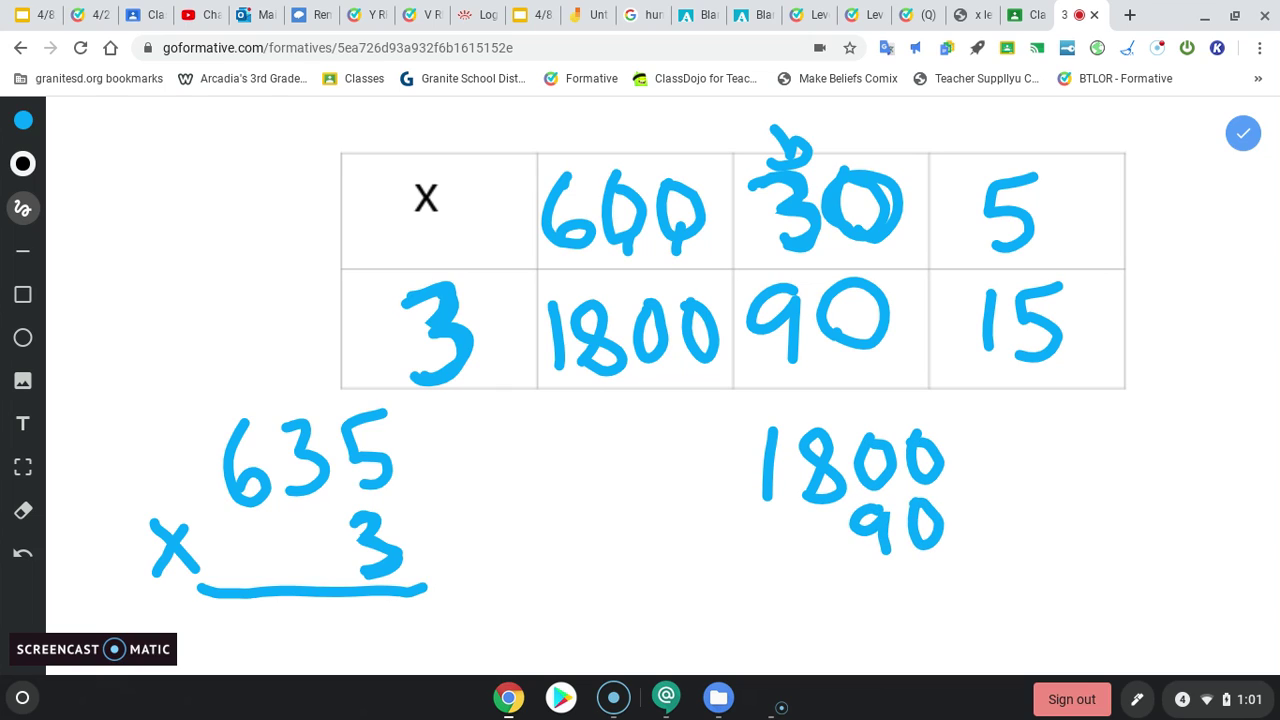
drag(880, 558, 884, 600)
mouse_move(944, 550)
mouse_down()
mouse_move(914, 576)
mouse_move(912, 598)
mouse_up()
mouse_move(742, 556)
mouse_down()
mouse_move(742, 596)
mouse_move(770, 570)
mouse_up()
mouse_move(700, 618)
mouse_down()
mouse_move(1024, 600)
mouse_move(922, 648)
mouse_up()
Write the total 1,905 under the sum line
drag(815, 382, 818, 418)
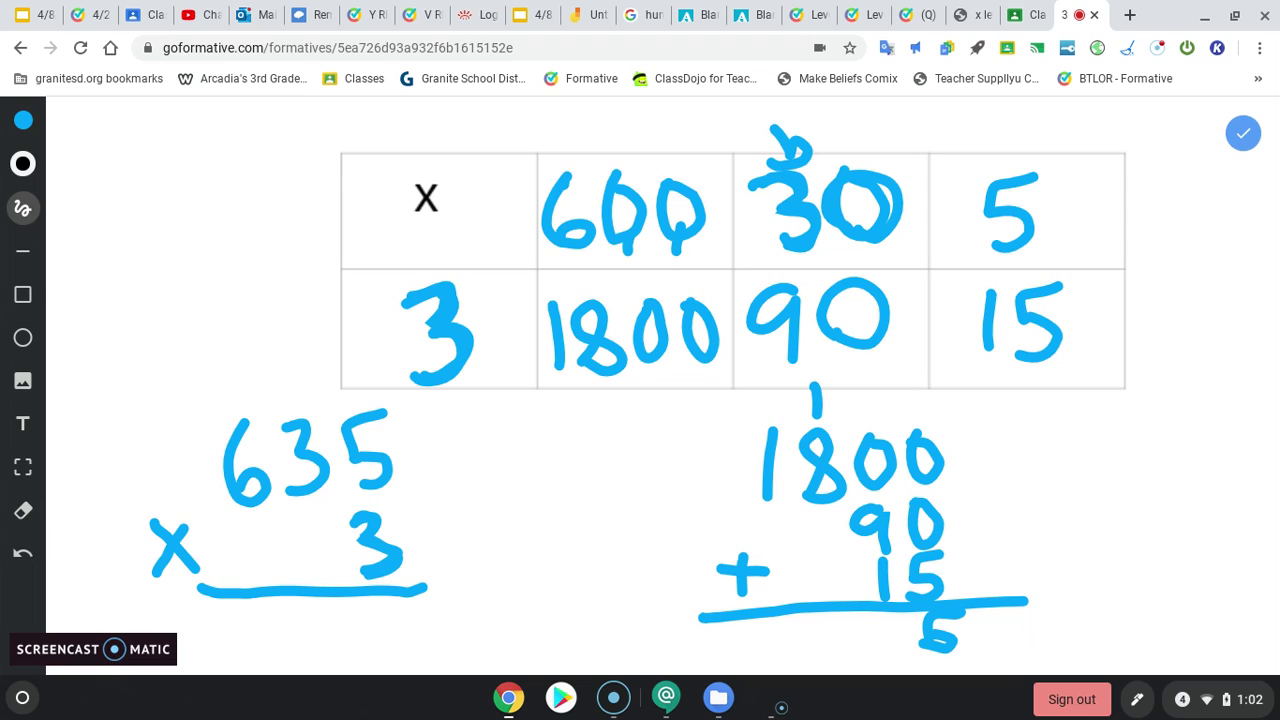
mouse_move(900, 613)
mouse_down()
mouse_move(912, 656)
mouse_move(868, 622)
mouse_move(838, 622)
mouse_move(832, 658)
mouse_up()
drag(757, 627, 779, 670)
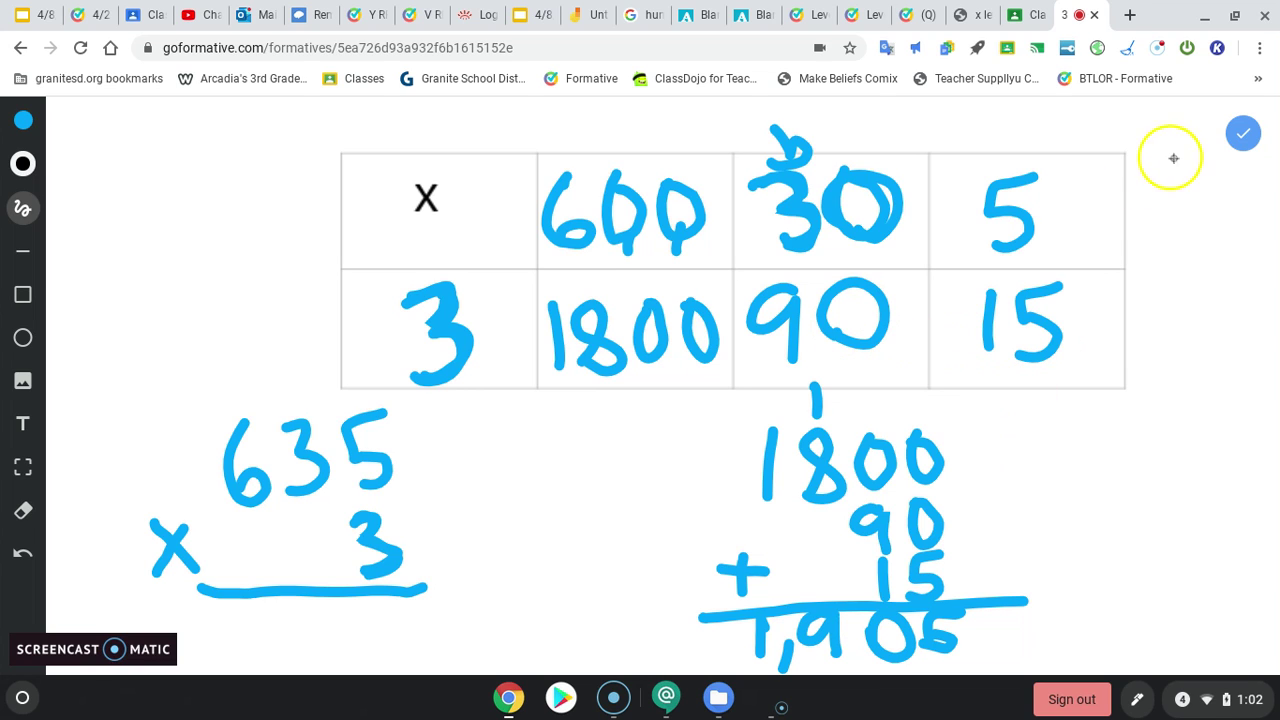
Save the second whiteboard, preview as a student, and go to question 4's answer box
click(1243, 135)
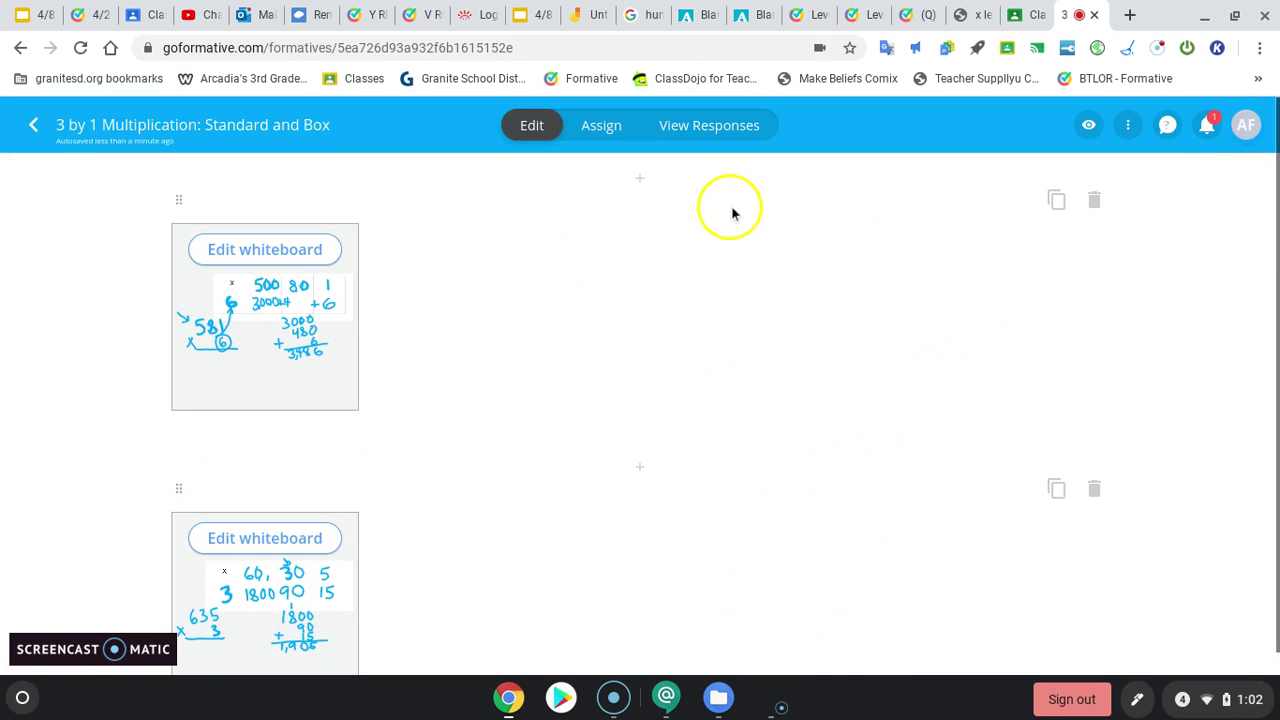
click(1089, 130)
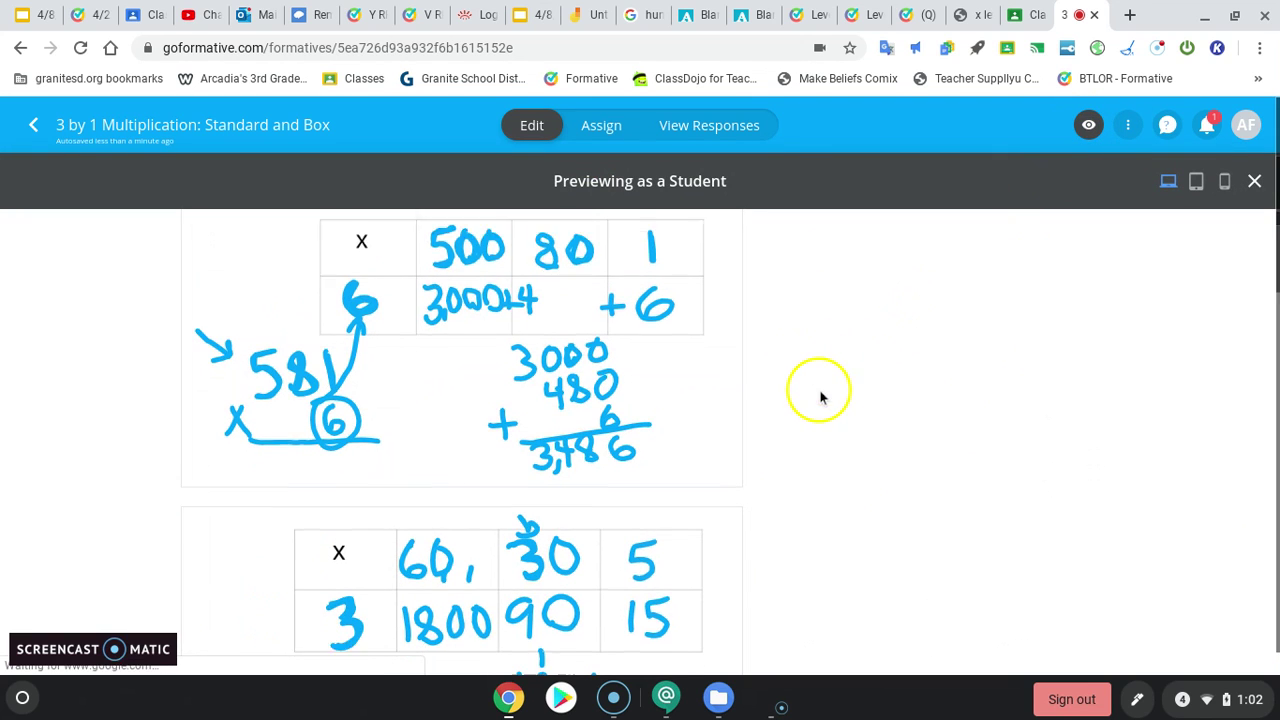
scroll(805, 420, down, 3)
scroll(801, 431, down, 10)
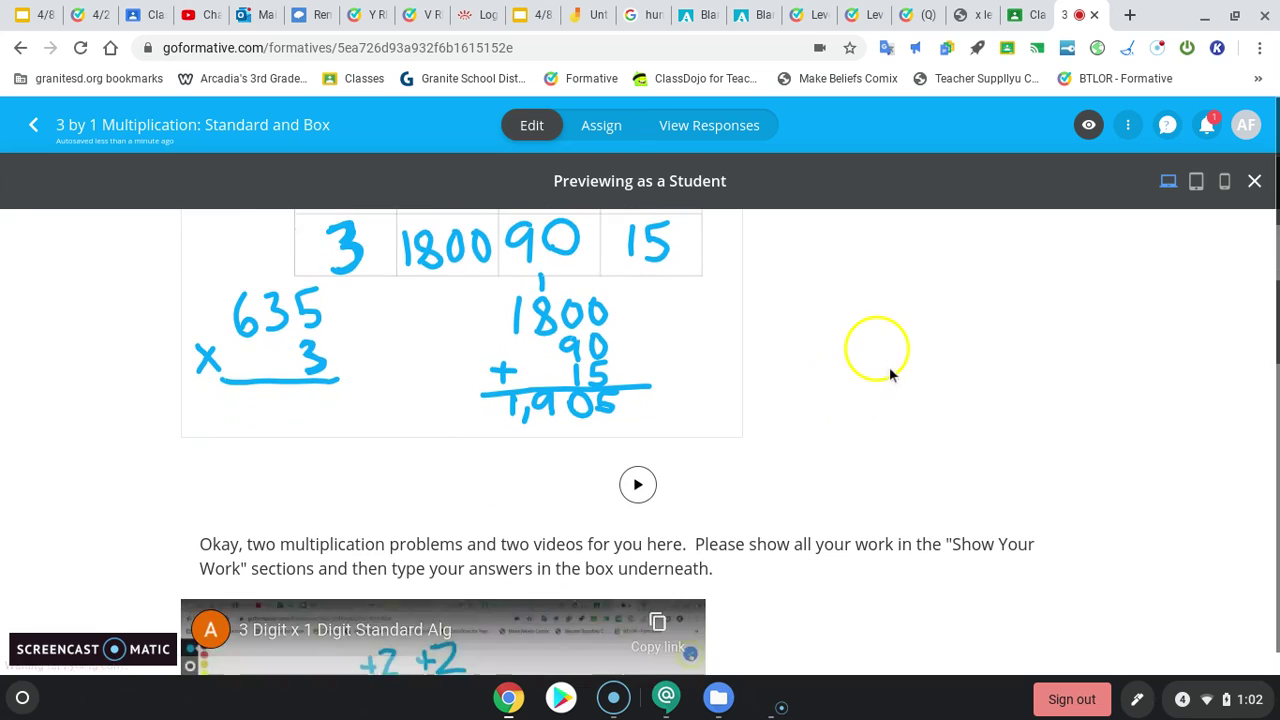
scroll(904, 370, down, 6)
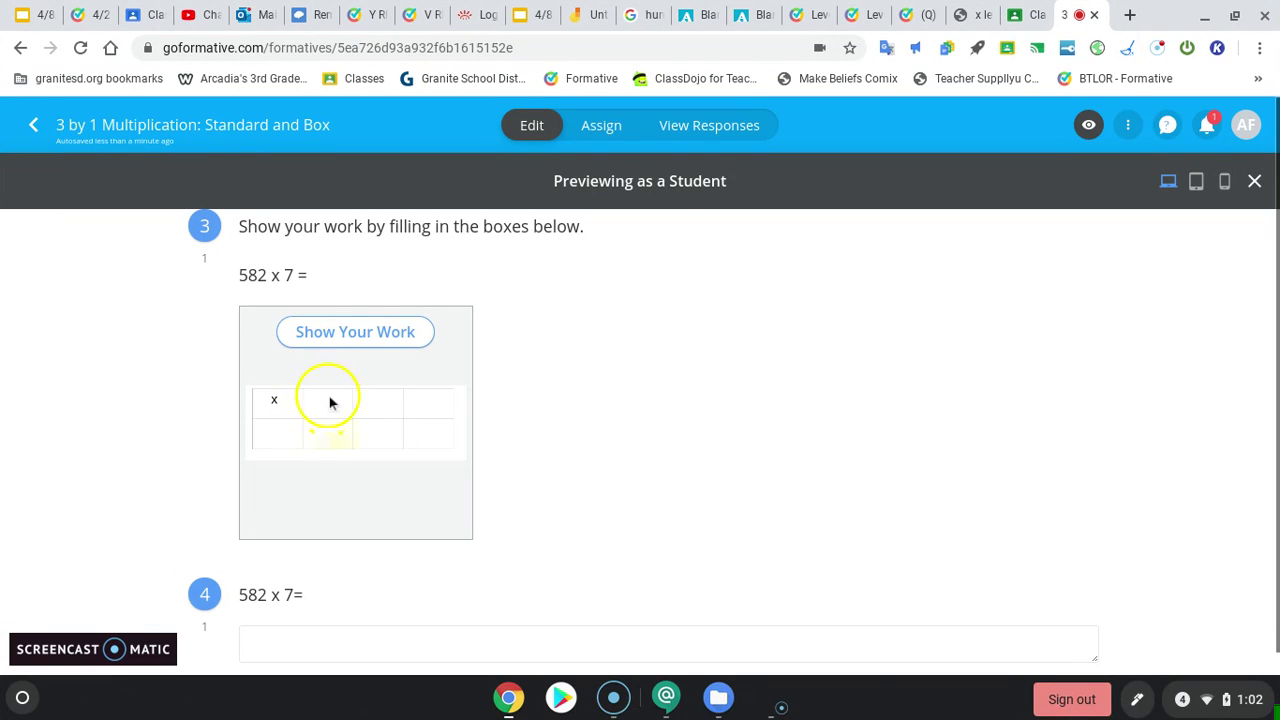
scroll(367, 398, down, 1)
scroll(367, 398, down, 1)
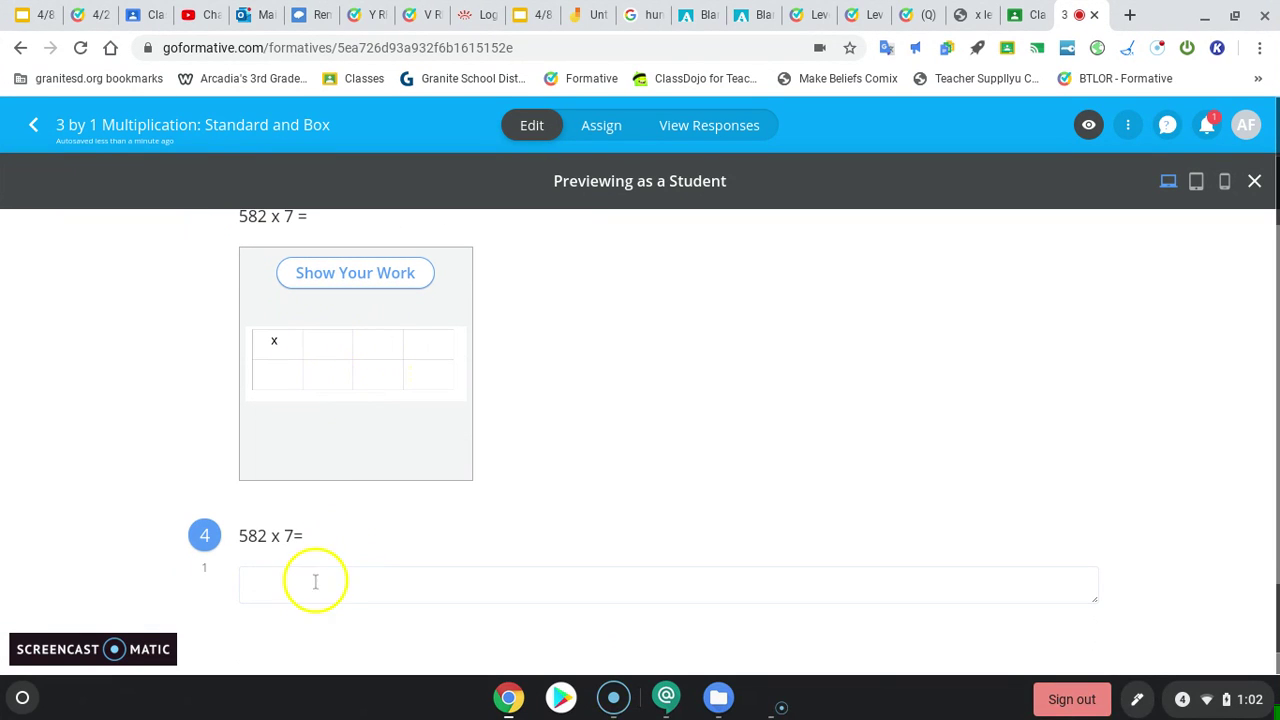
click(361, 578)
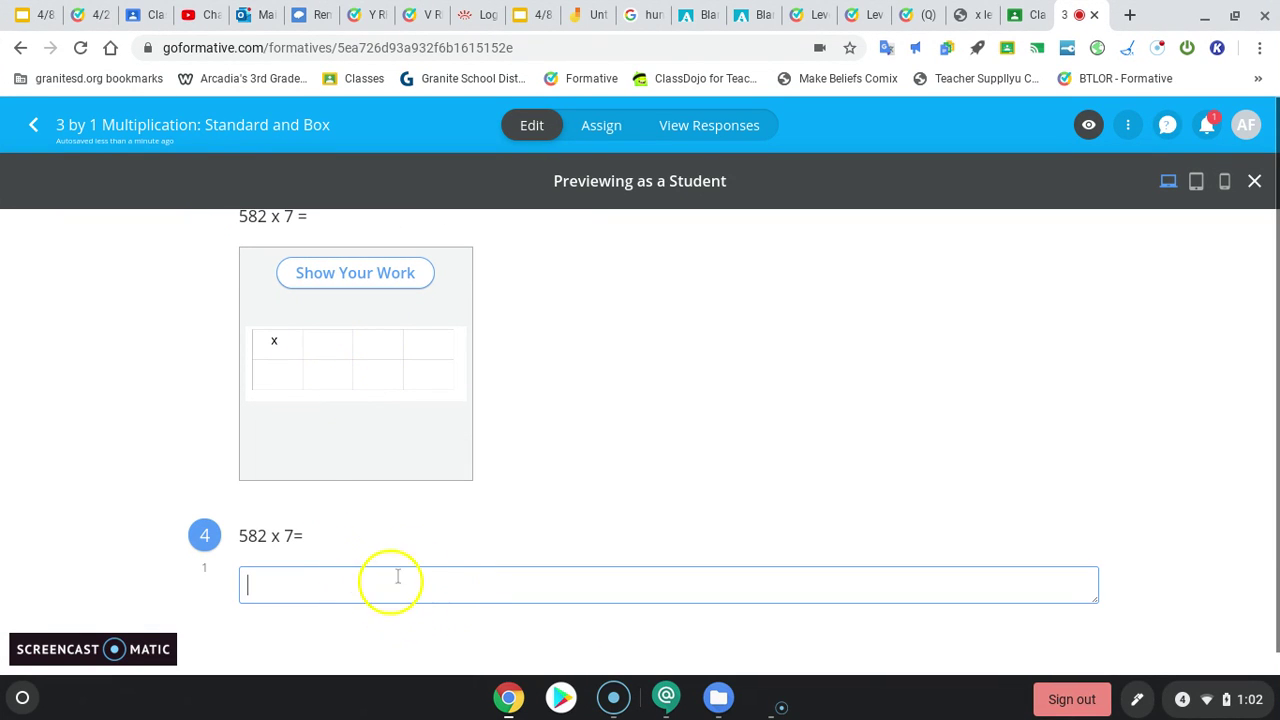